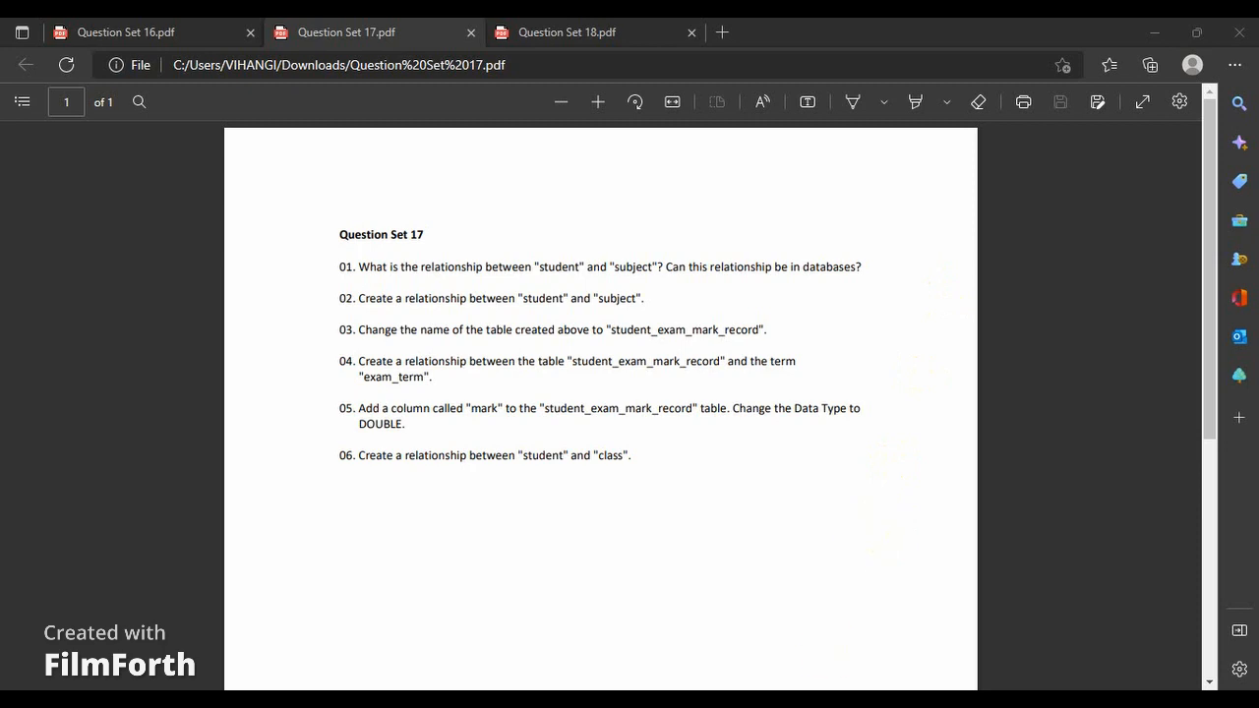
Step: Switch to MySQL Workbench and move the class table below student and the exam_term table below subject in the EER diagram
left_click(716, 700)
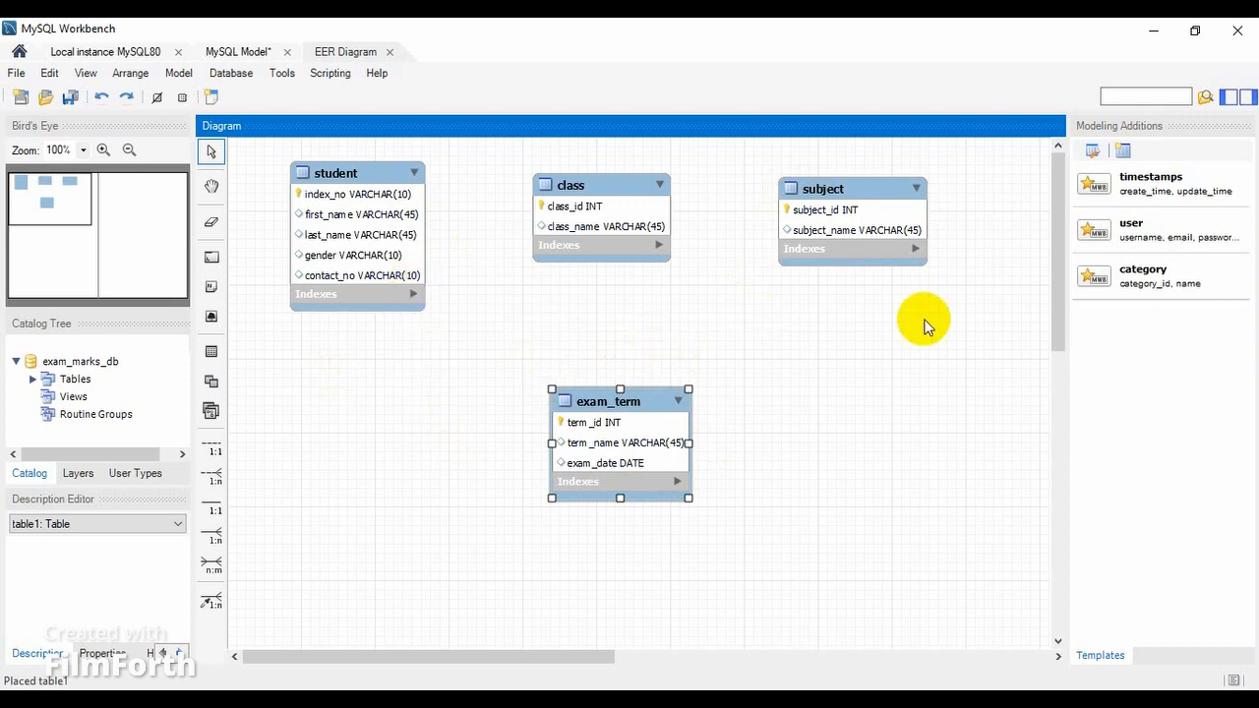
left_click_drag(652, 188, 474, 444)
left_click_drag(590, 401, 899, 396)
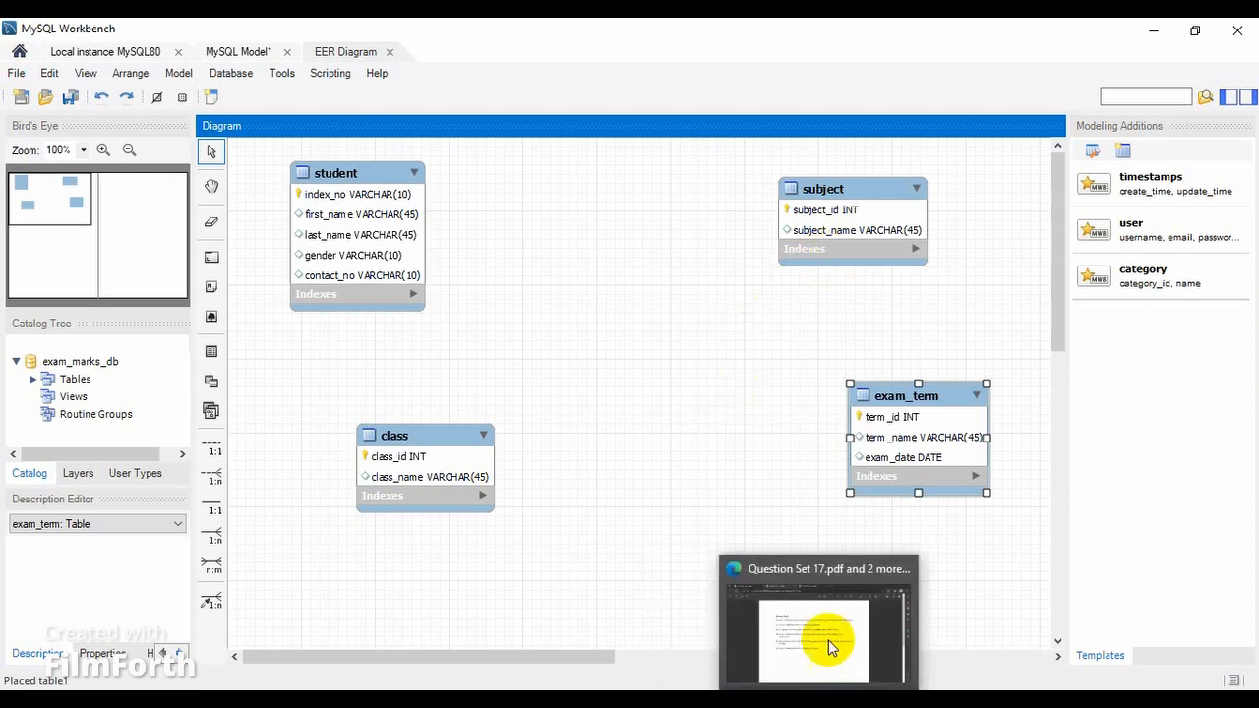
Step: Consult Question Set 17, create an n:m relationship between student and subject in MySQL Workbench, and place the junction table lower between them
left_click(830, 639)
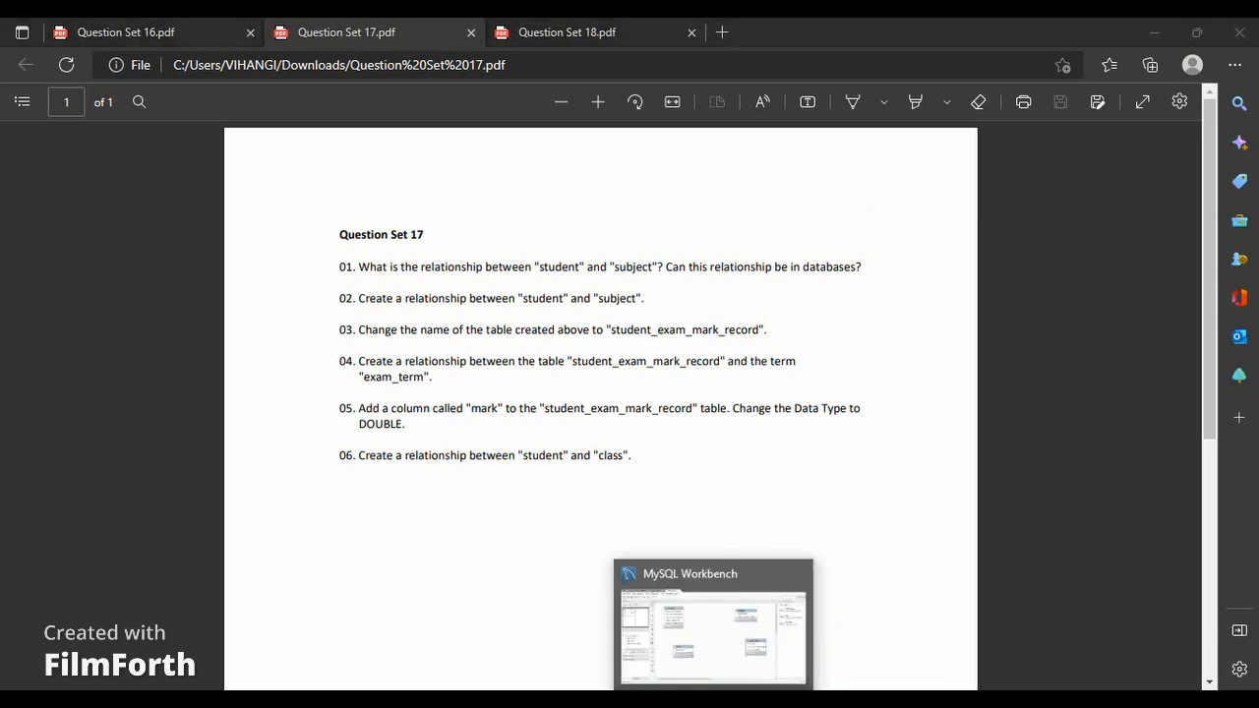
left_click(715, 629)
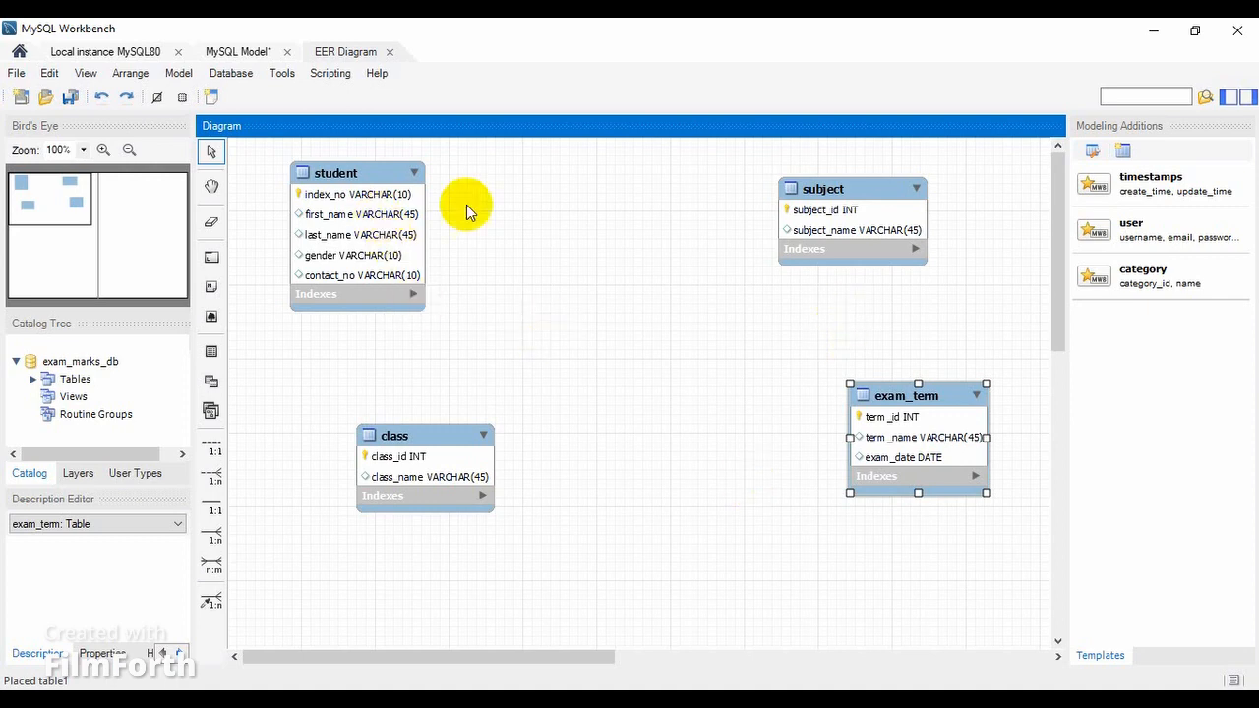
left_click(212, 478)
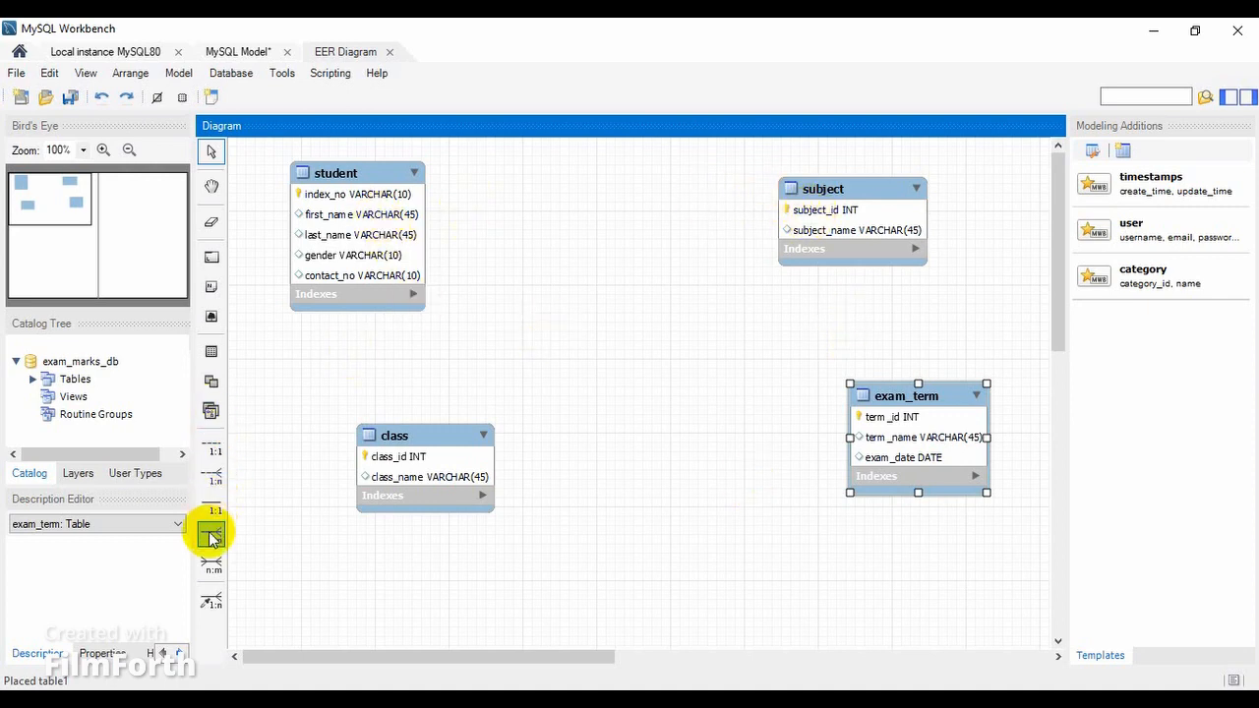
left_click(211, 563)
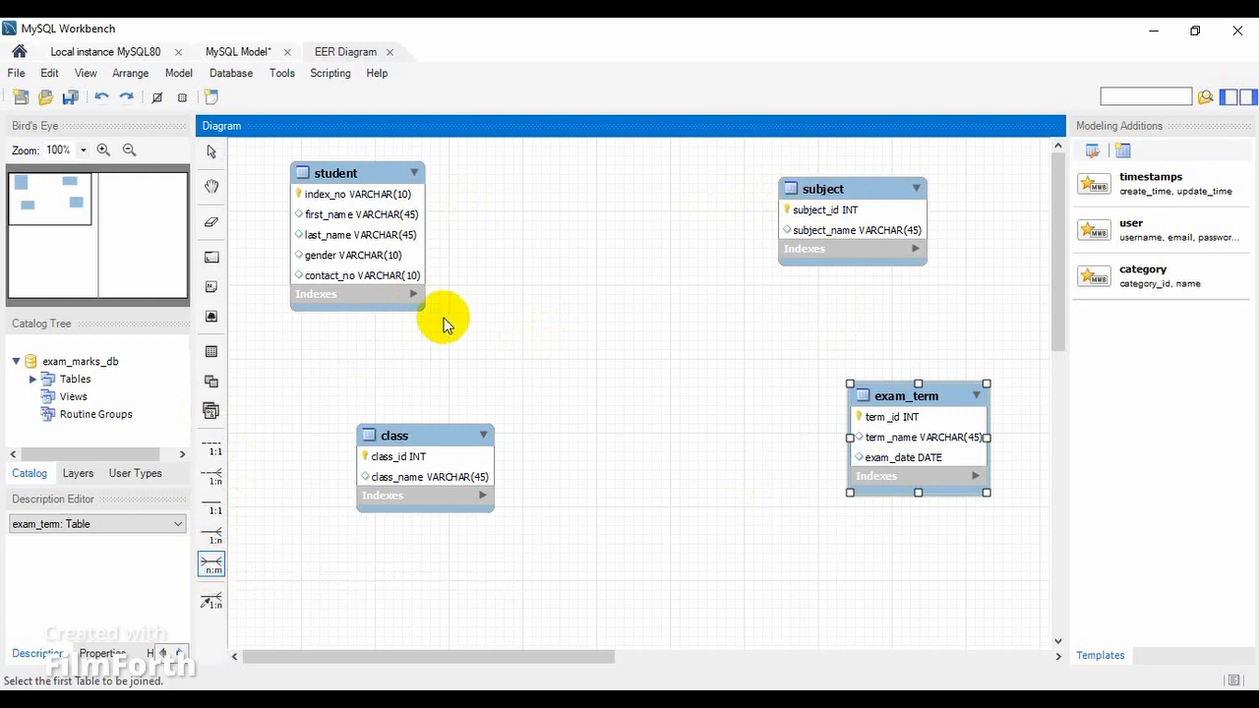
left_click(389, 195)
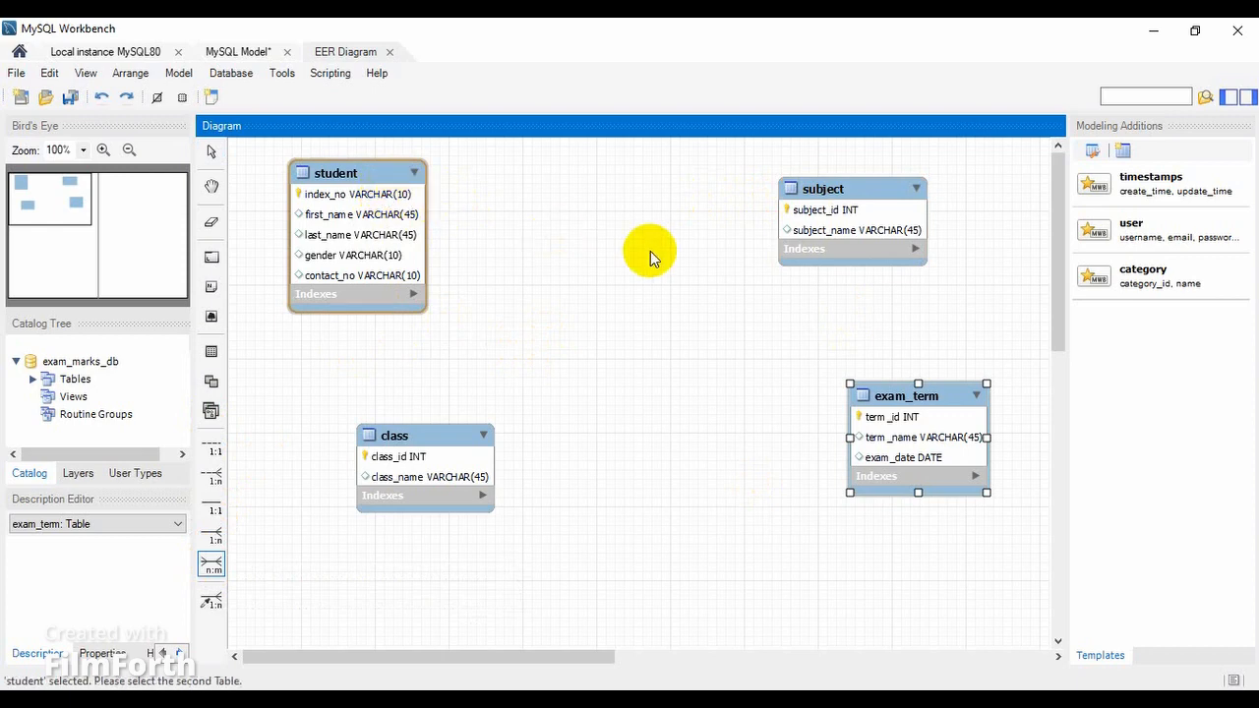
left_click(831, 226)
left_click_drag(596, 182, 629, 313)
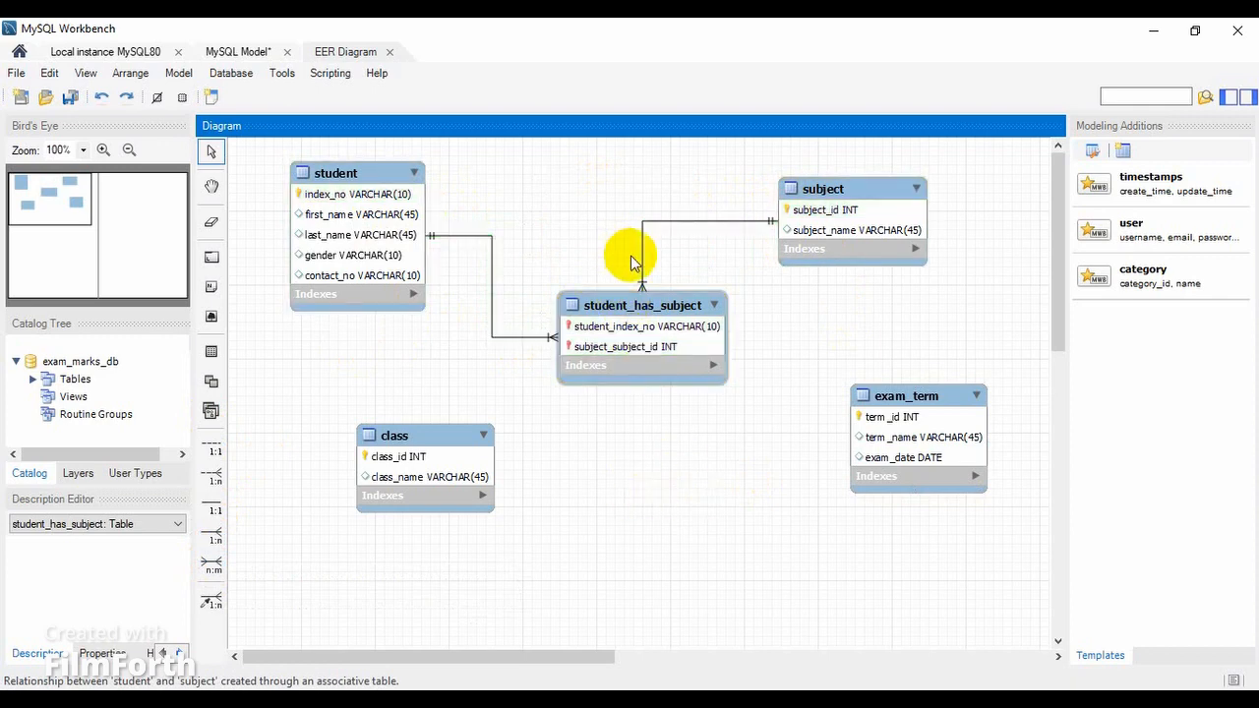
Step: Make the relationship between student_has_subject and subject non-identifying
left_click(644, 267)
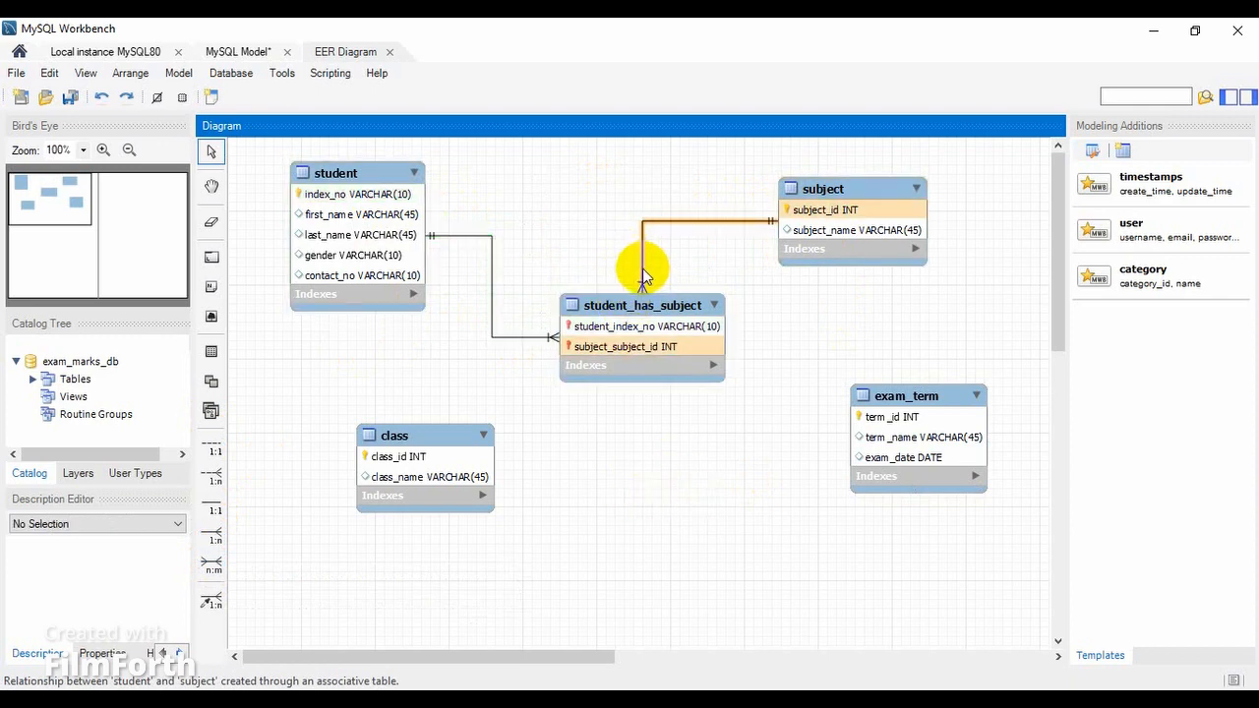
double_click(643, 268)
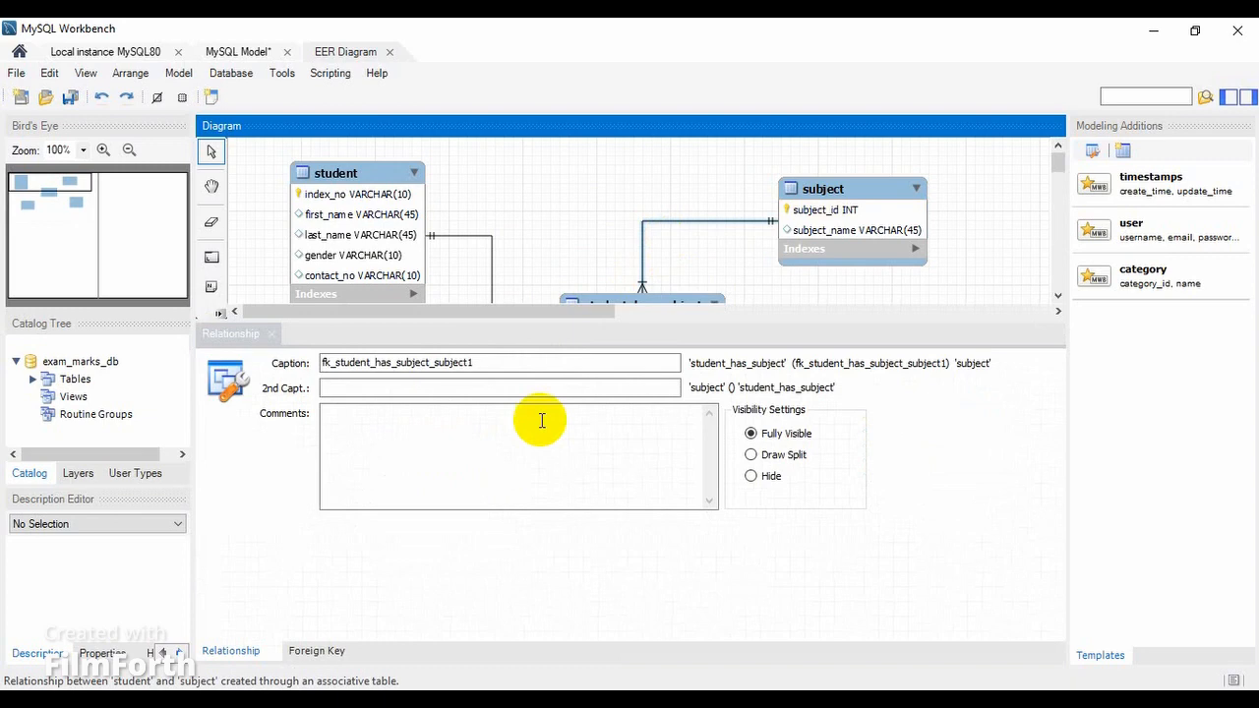
left_click(316, 650)
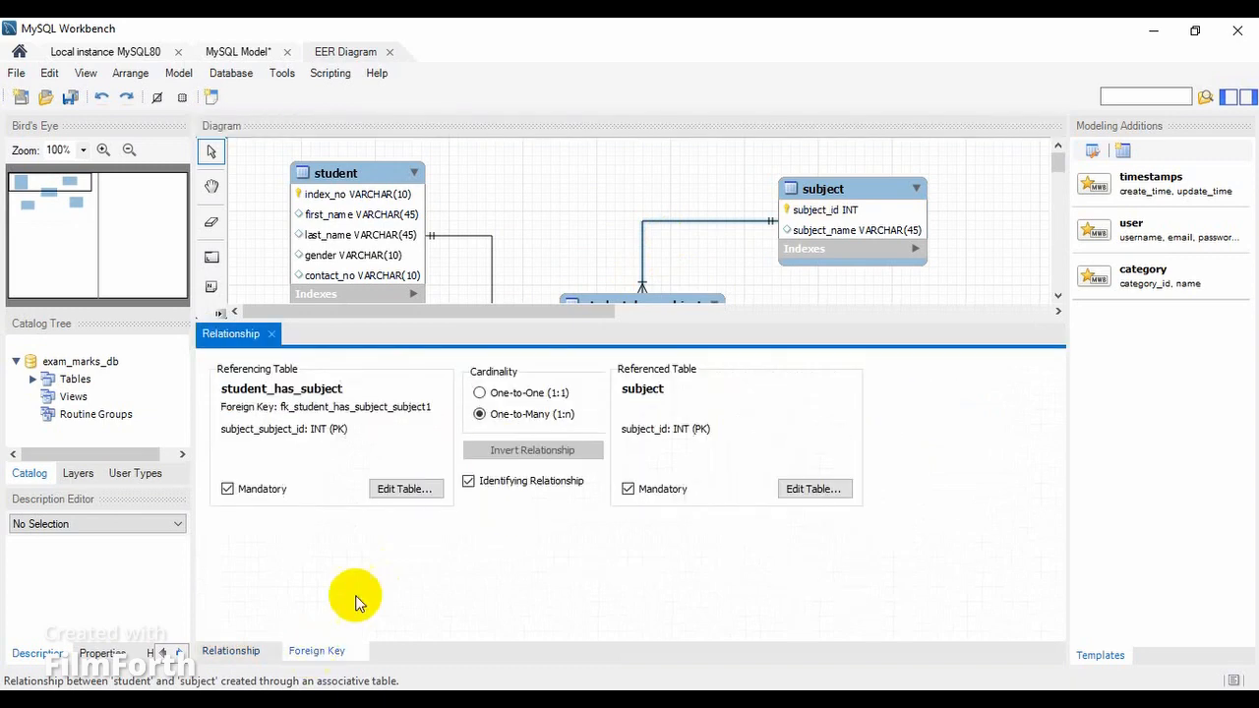
left_click(470, 480)
left_click(271, 335)
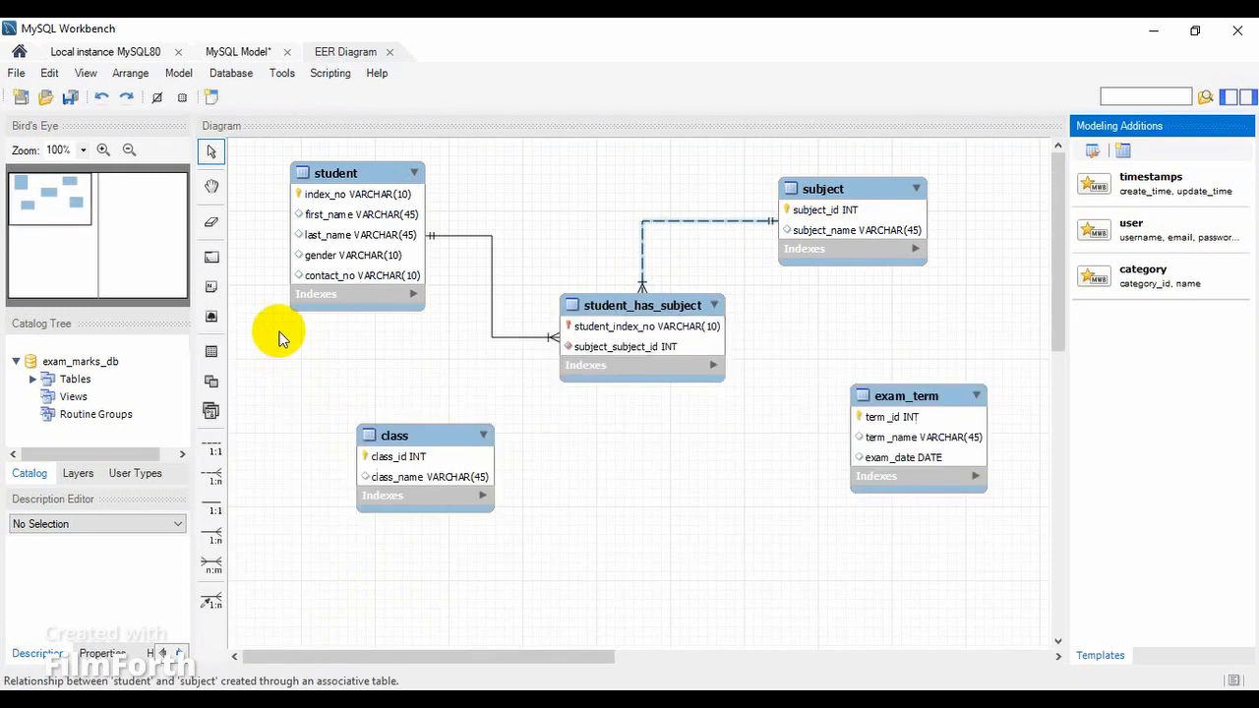
Step: Make the relationship between student_has_subject and student non-identifying and shift the junction table slightly down
double_click(524, 338)
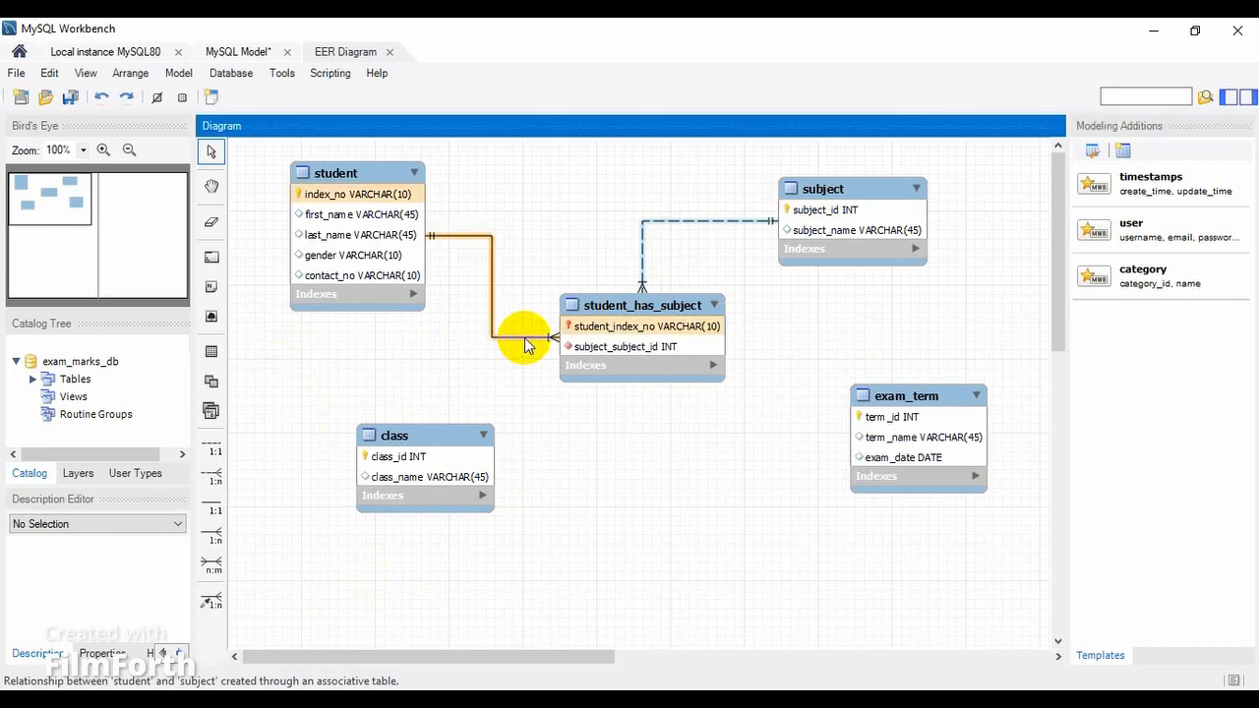
left_click(323, 653)
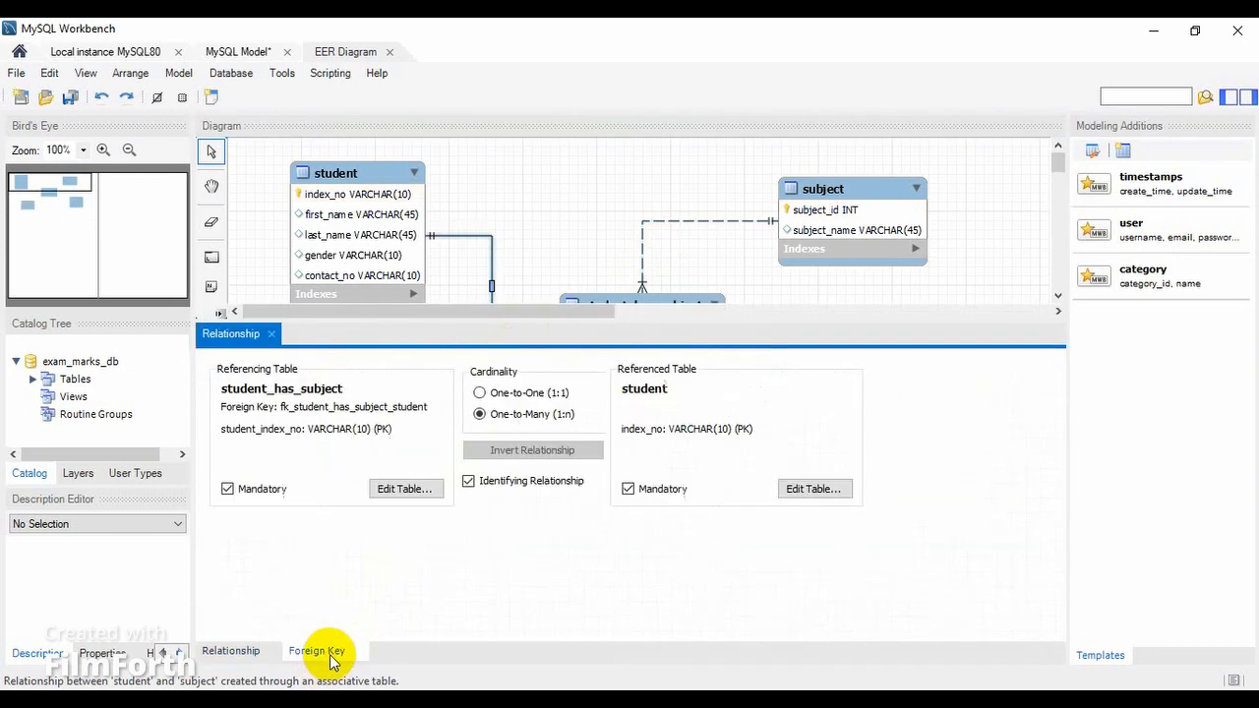
left_click(468, 482)
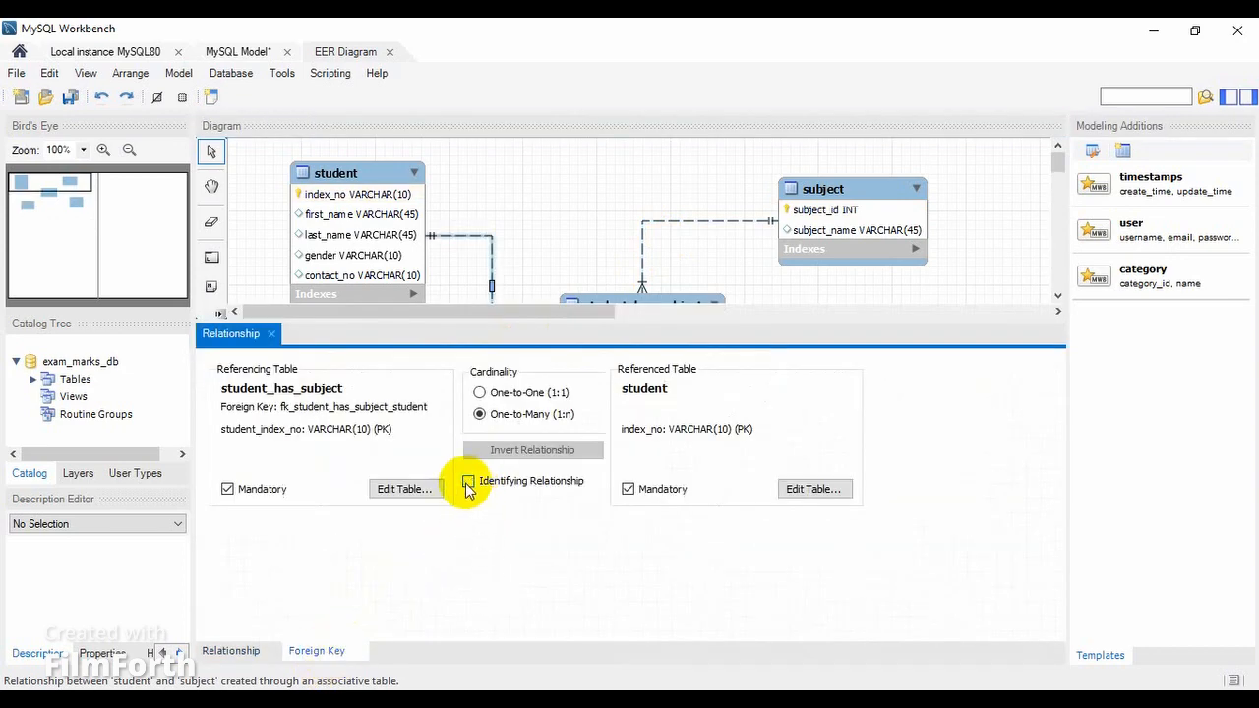
left_click(272, 334)
left_click_drag(640, 301, 632, 330)
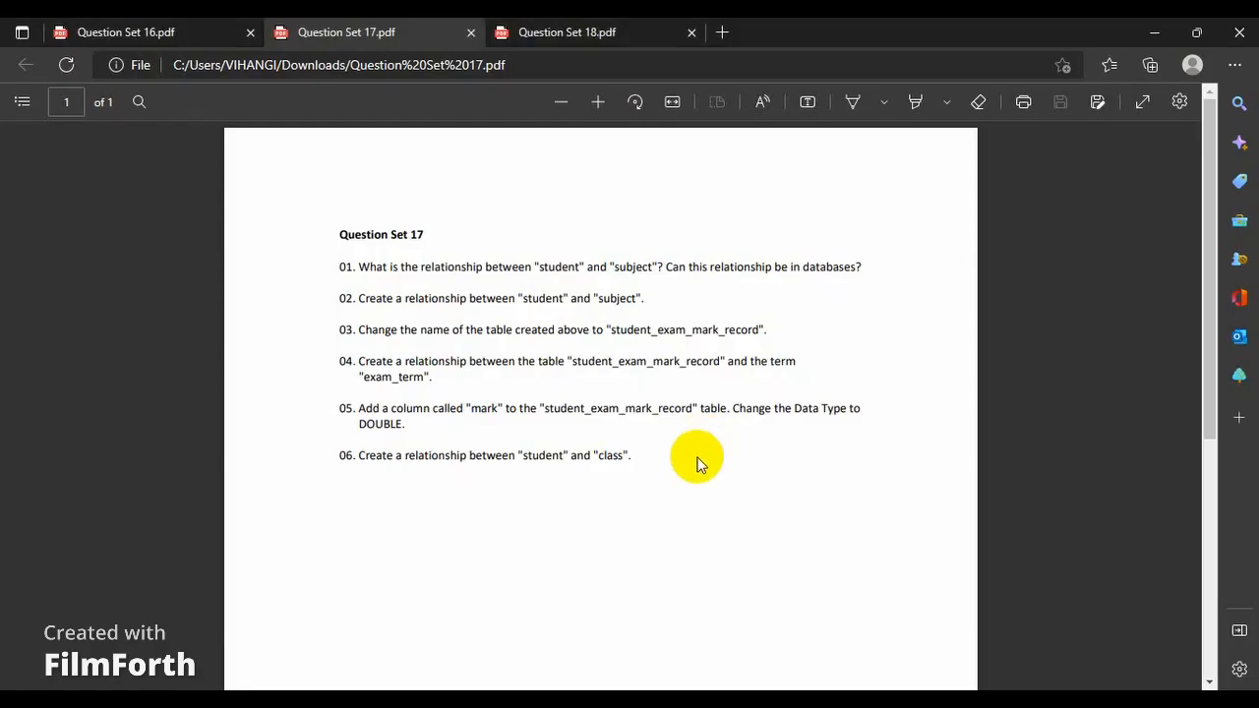
Step: Copy the table name from question 03 in the PDF, rename student_has_subject as student_exam_mark_record, and adjust the table's position in the diagram
double_click(700, 332)
key("ctrl+c")
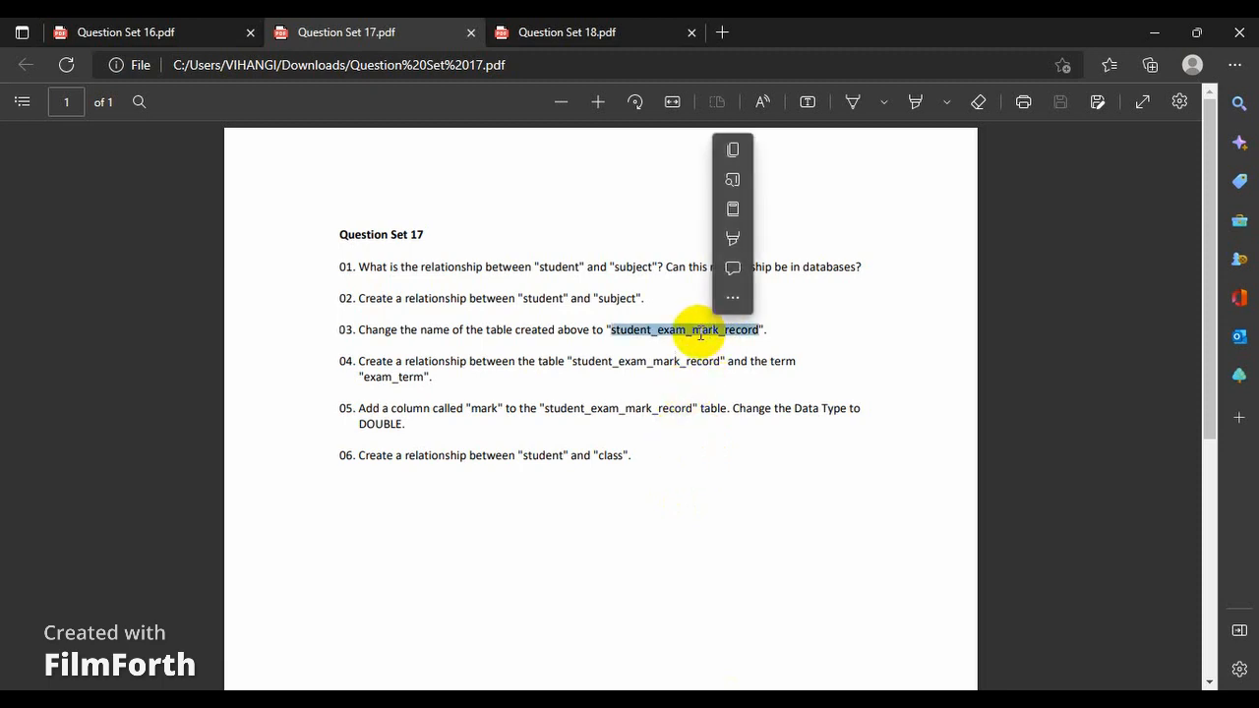
left_click(744, 142)
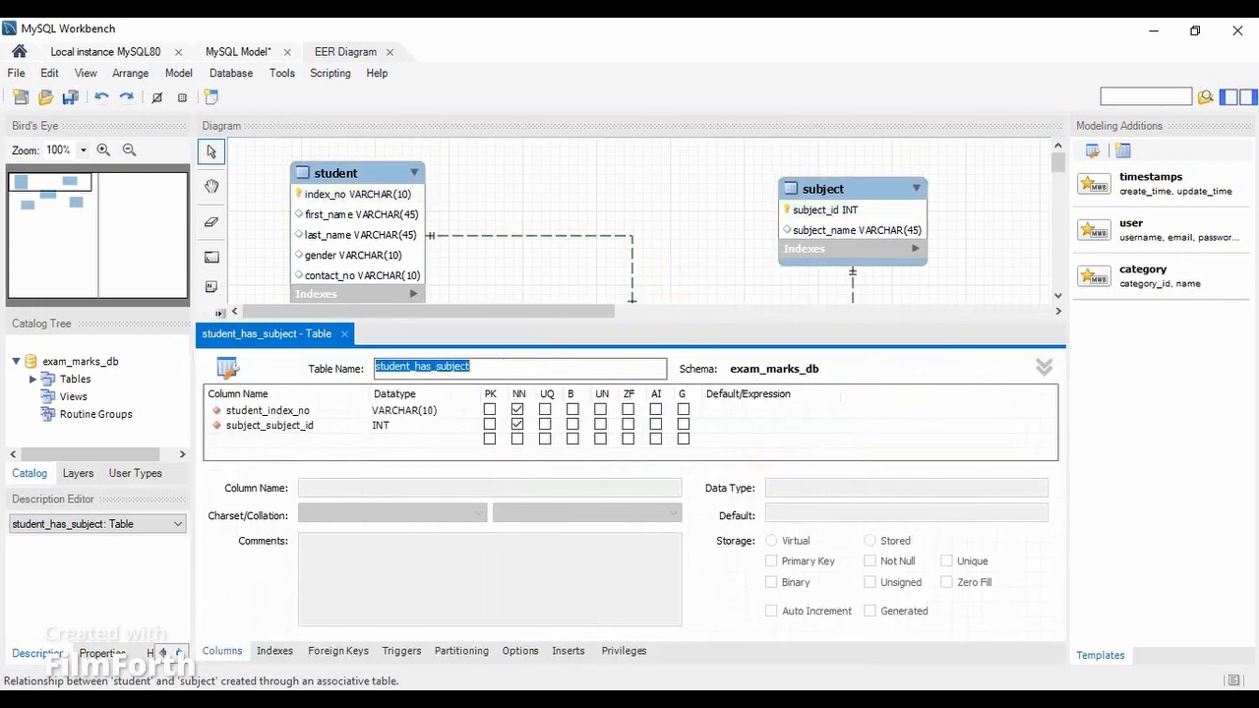
left_click(824, 676)
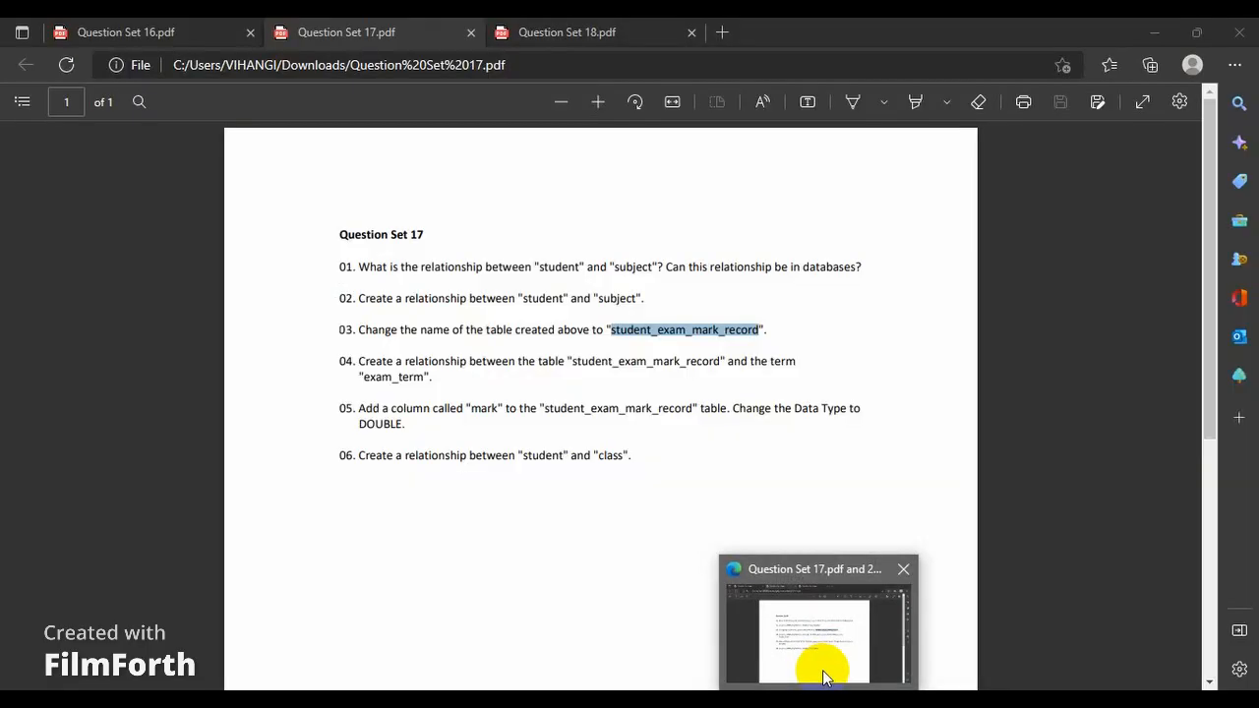
left_click(829, 609)
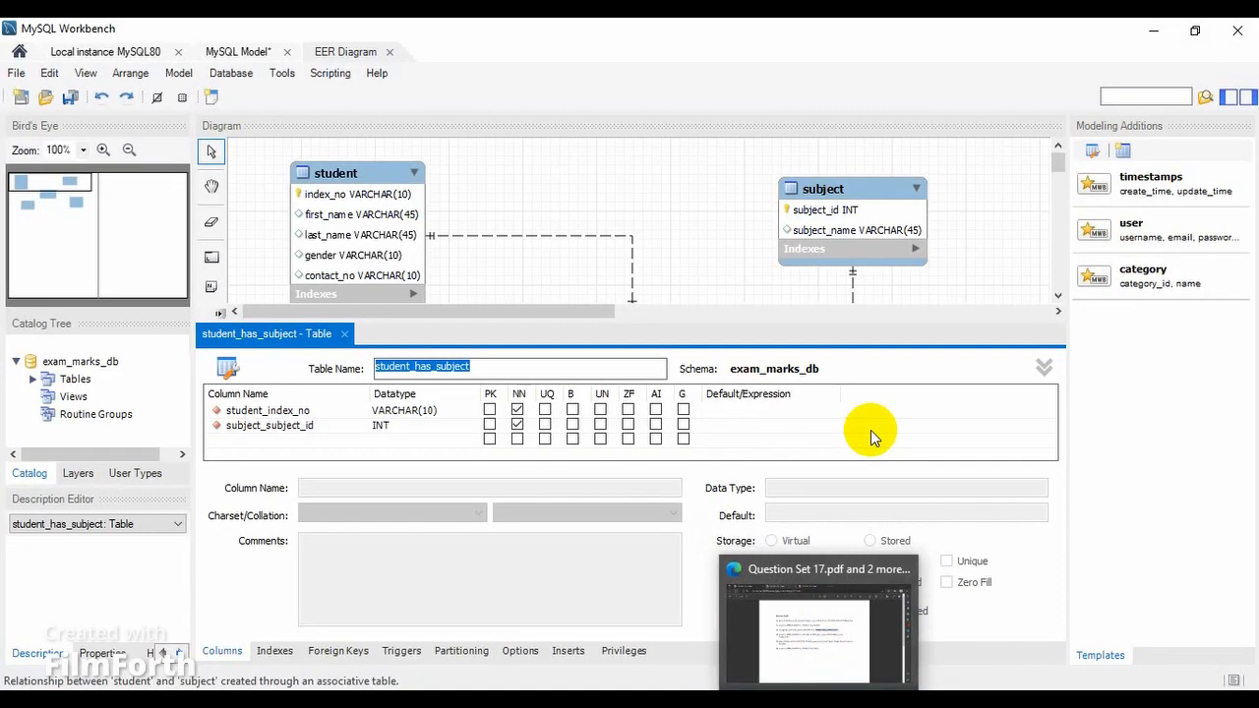
key("ctrl+v")
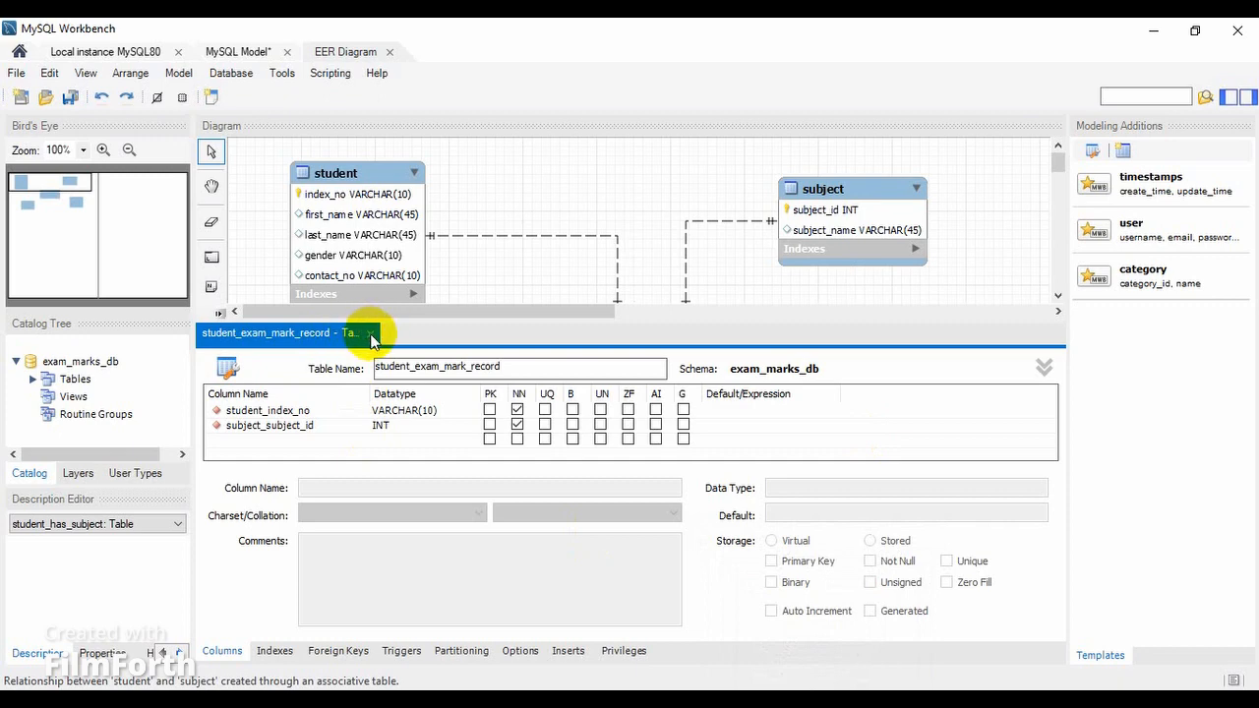
left_click(366, 335)
left_click(677, 329)
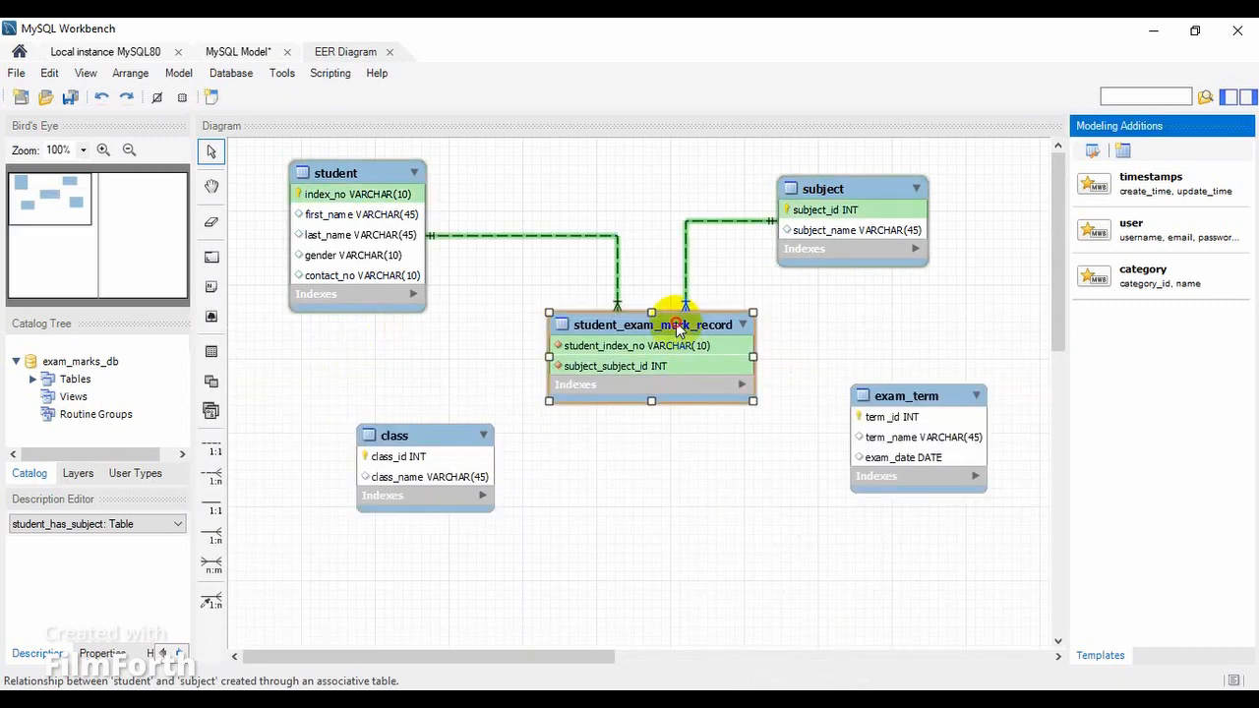
left_click_drag(677, 330, 663, 321)
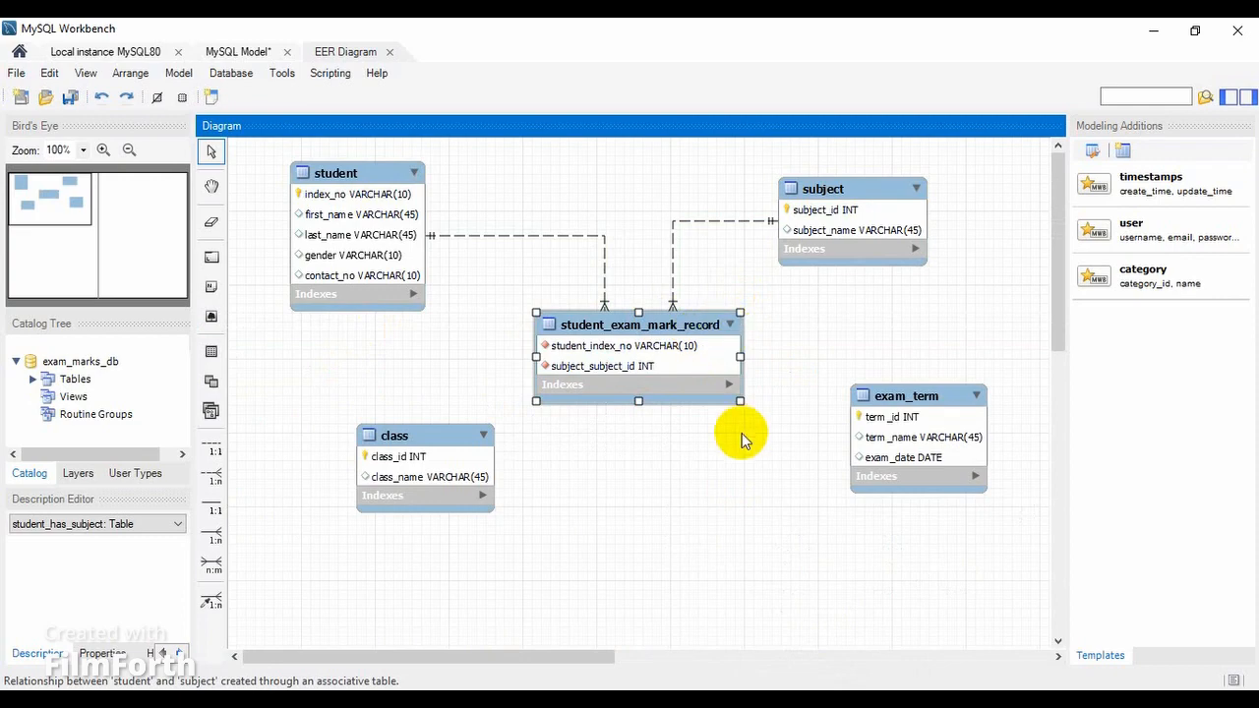
Step: Check question 04 in the PDF and create a 1:n non-identifying relationship from student_exam_mark_record to exam_term in MySQL Workbench
left_click(824, 703)
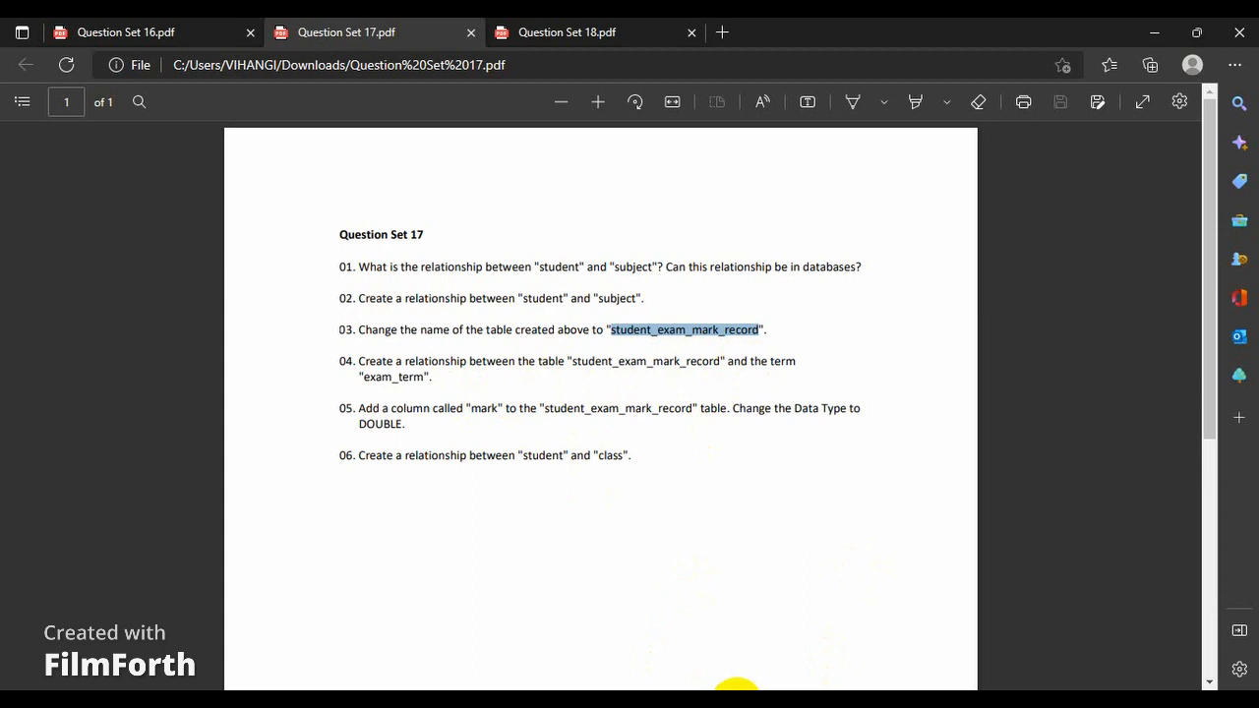
left_click(737, 702)
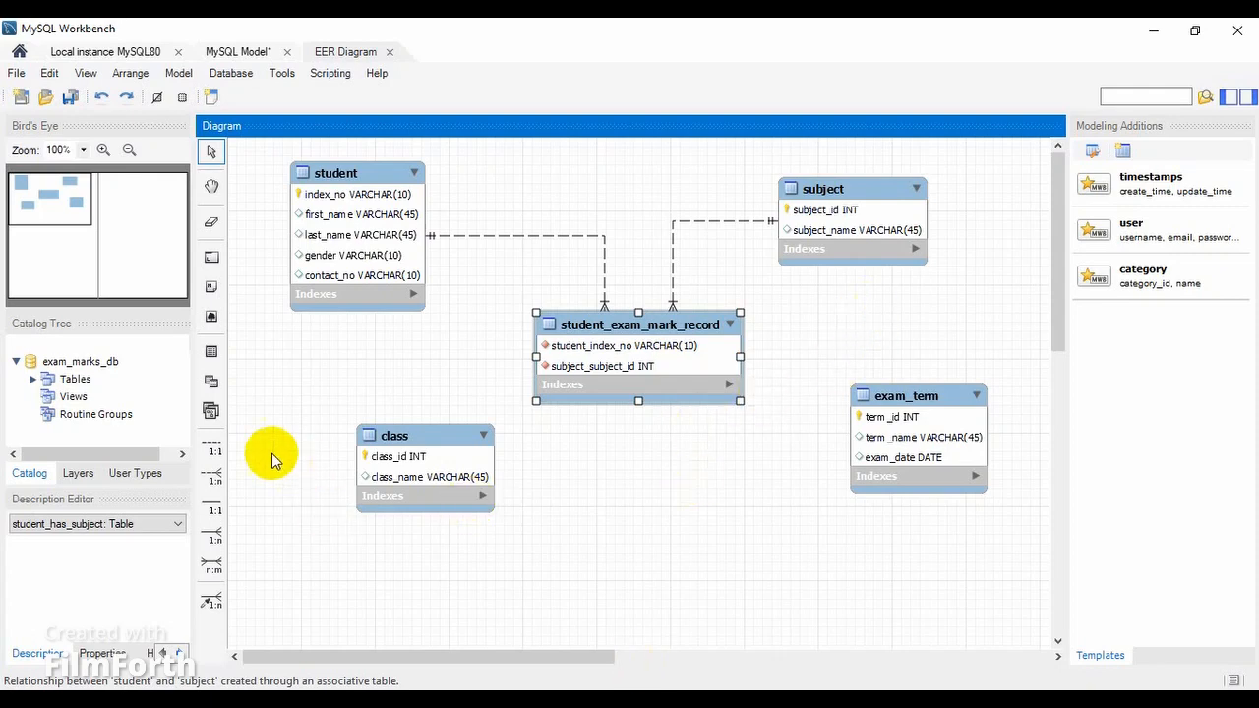
left_click(214, 478)
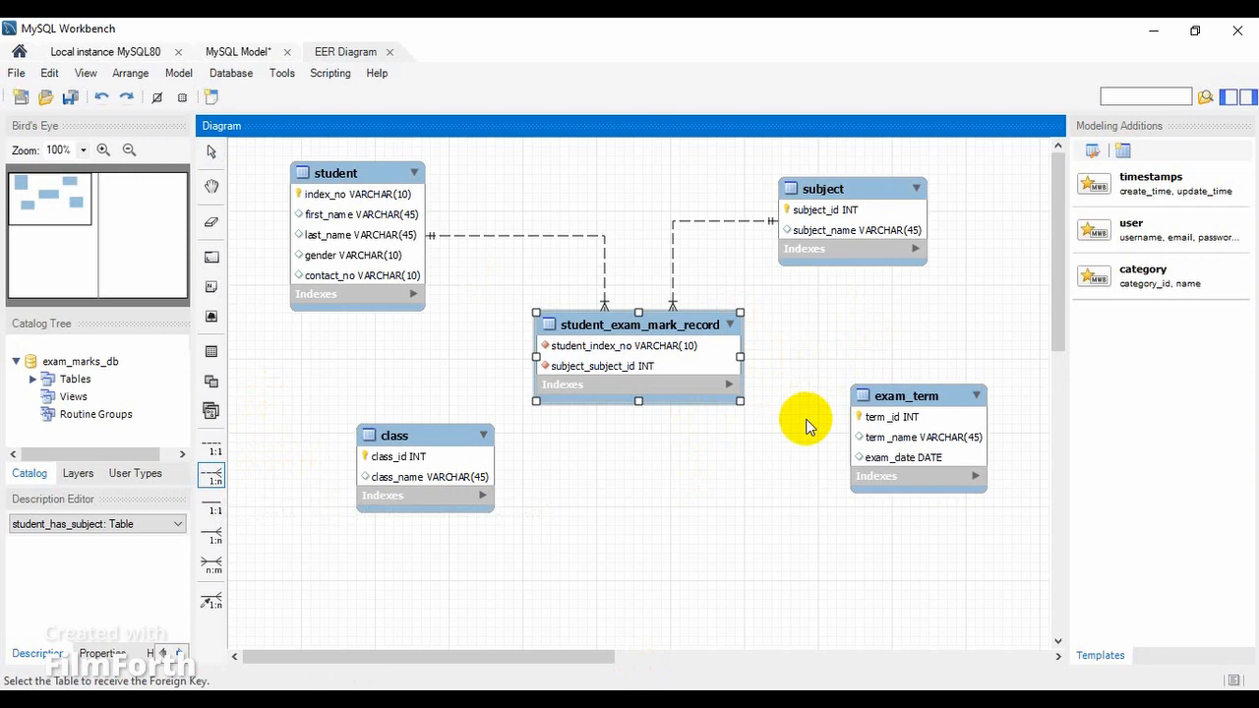
left_click(725, 385)
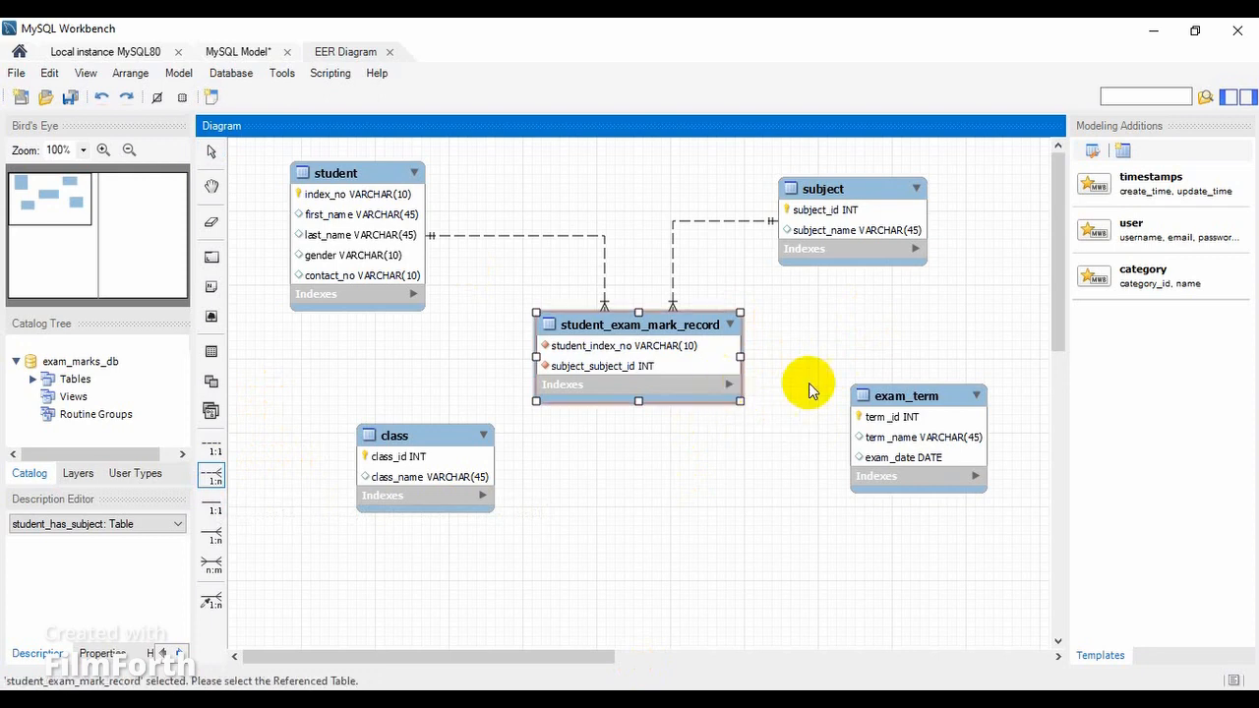
left_click(864, 401)
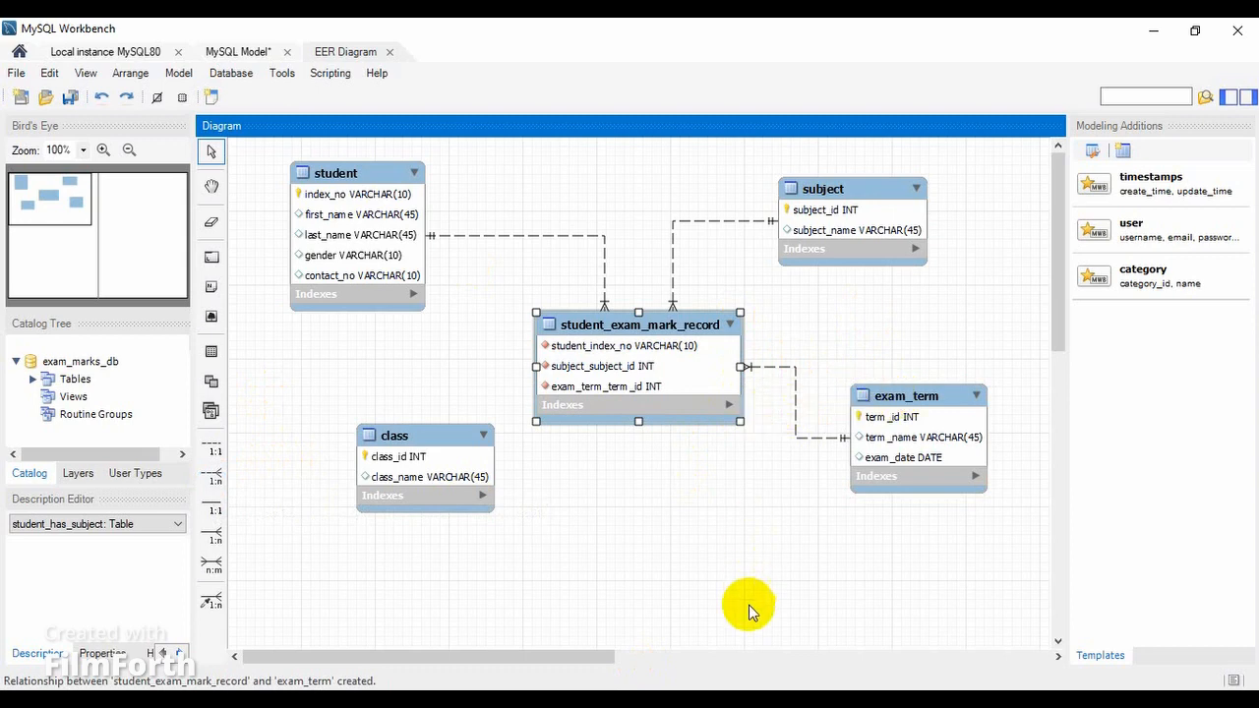
Step: Switch to the Question Set 17 PDF in Edge and copy the column name "mark" from question 05
left_click(734, 700)
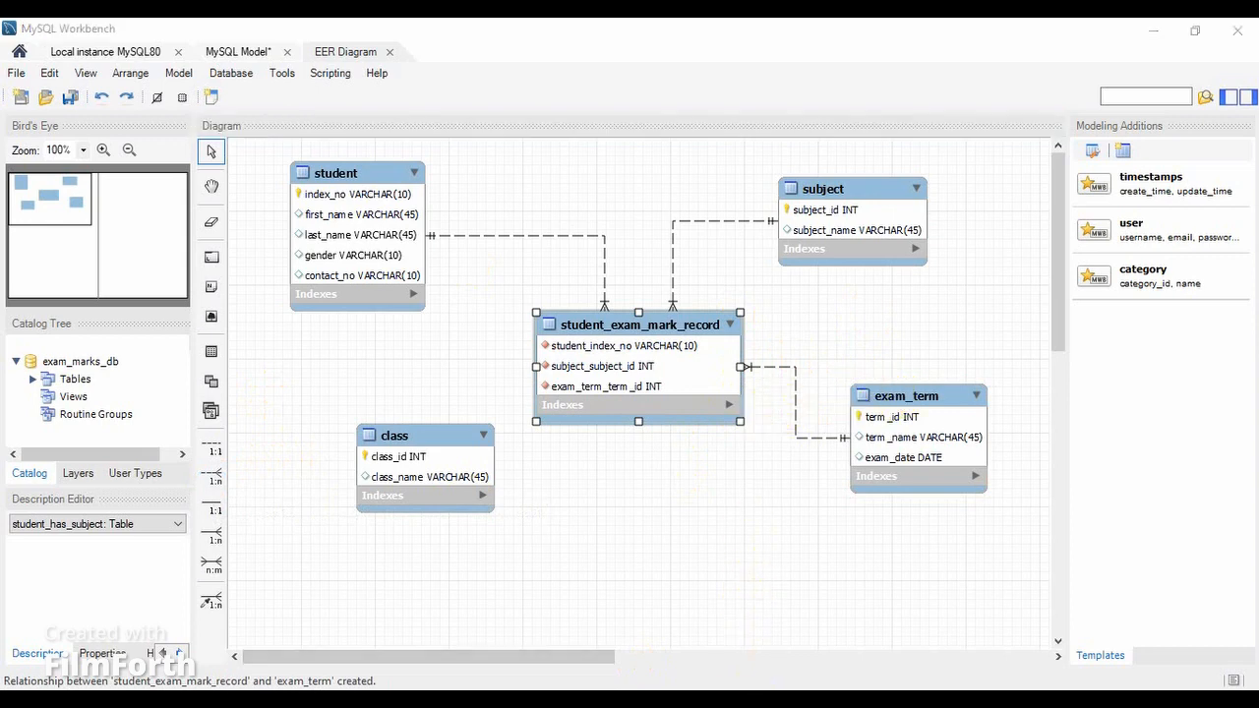
left_click(816, 630)
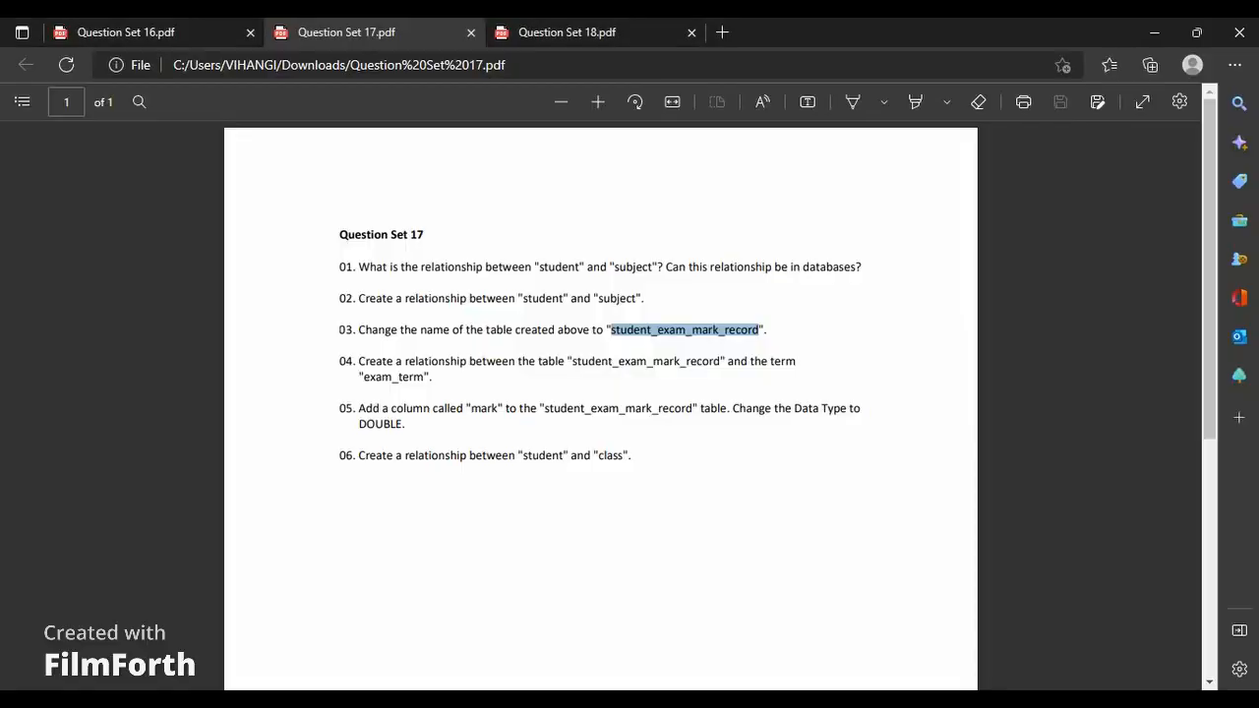
left_click(483, 421)
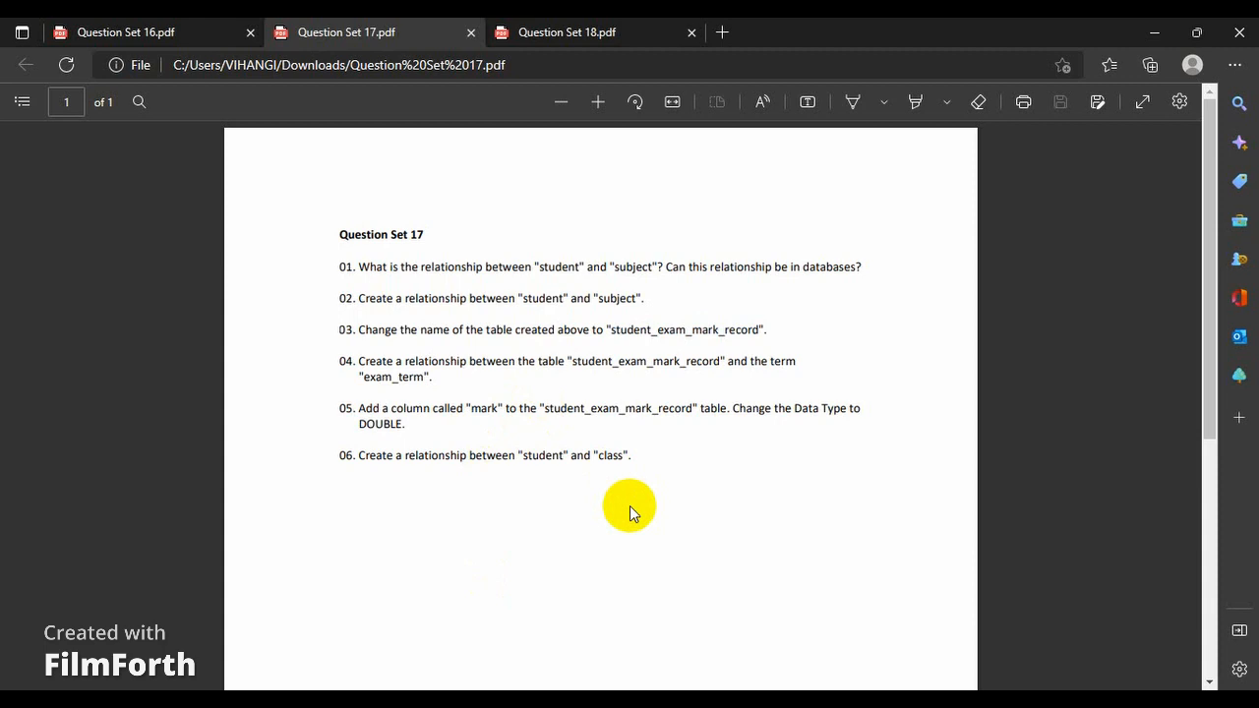
double_click(488, 407)
left_click(526, 225)
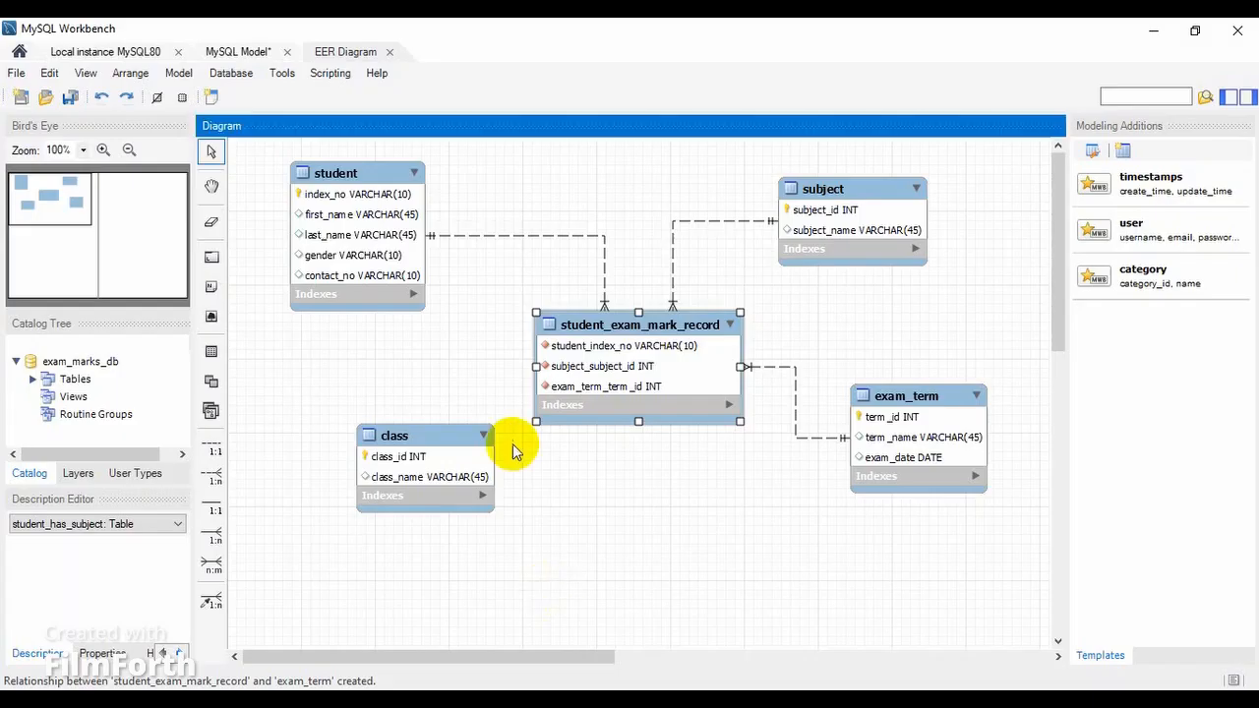
Step: Open the student_exam_mark_record table for editing and add a column named "mark"
left_click(683, 318)
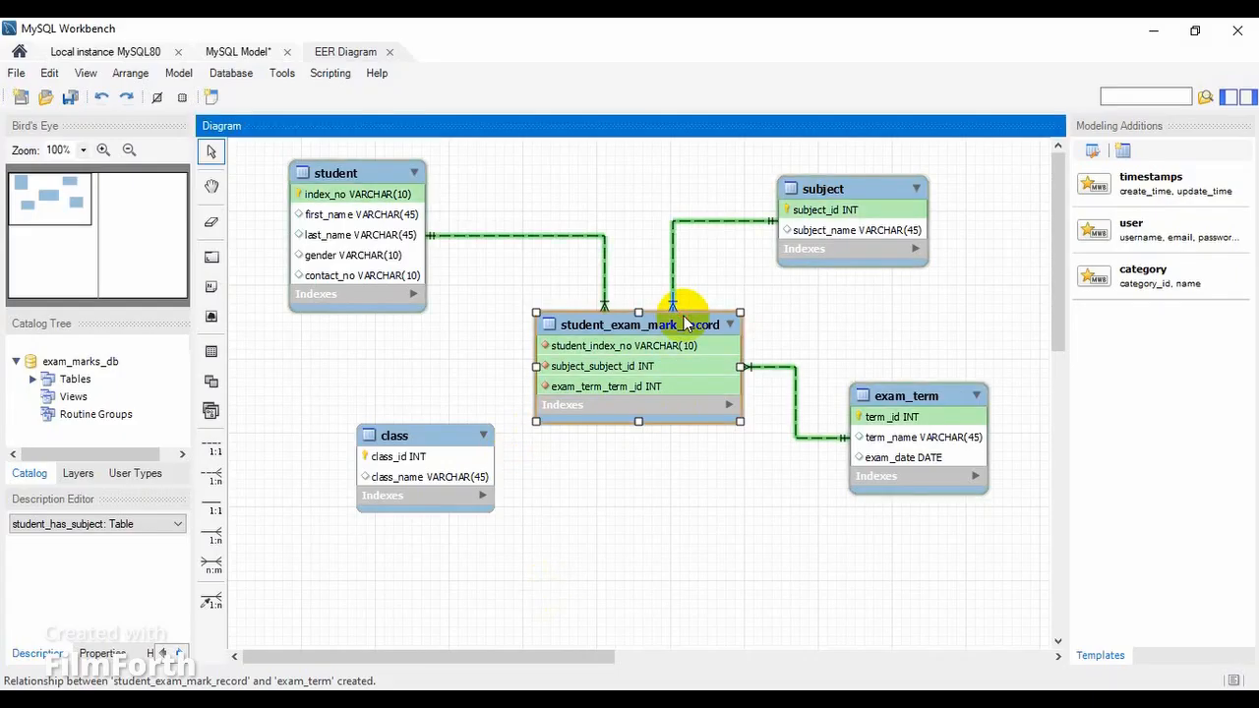
double_click(684, 323)
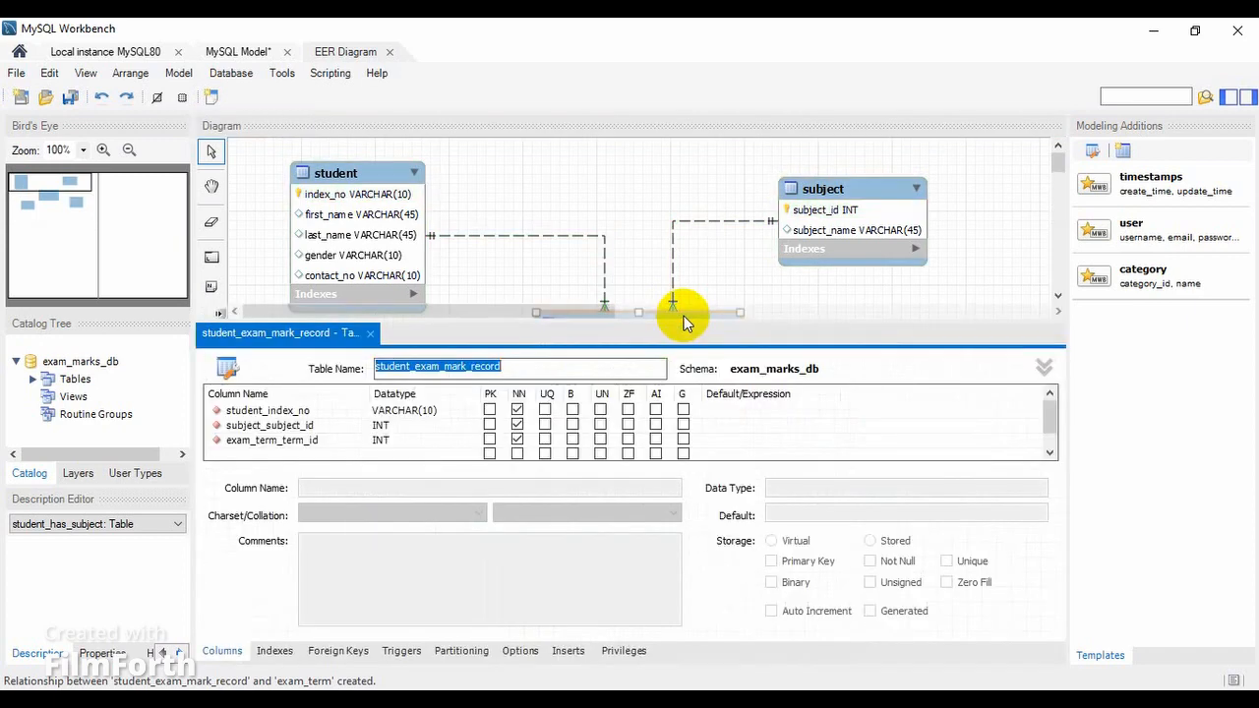
left_click(282, 455)
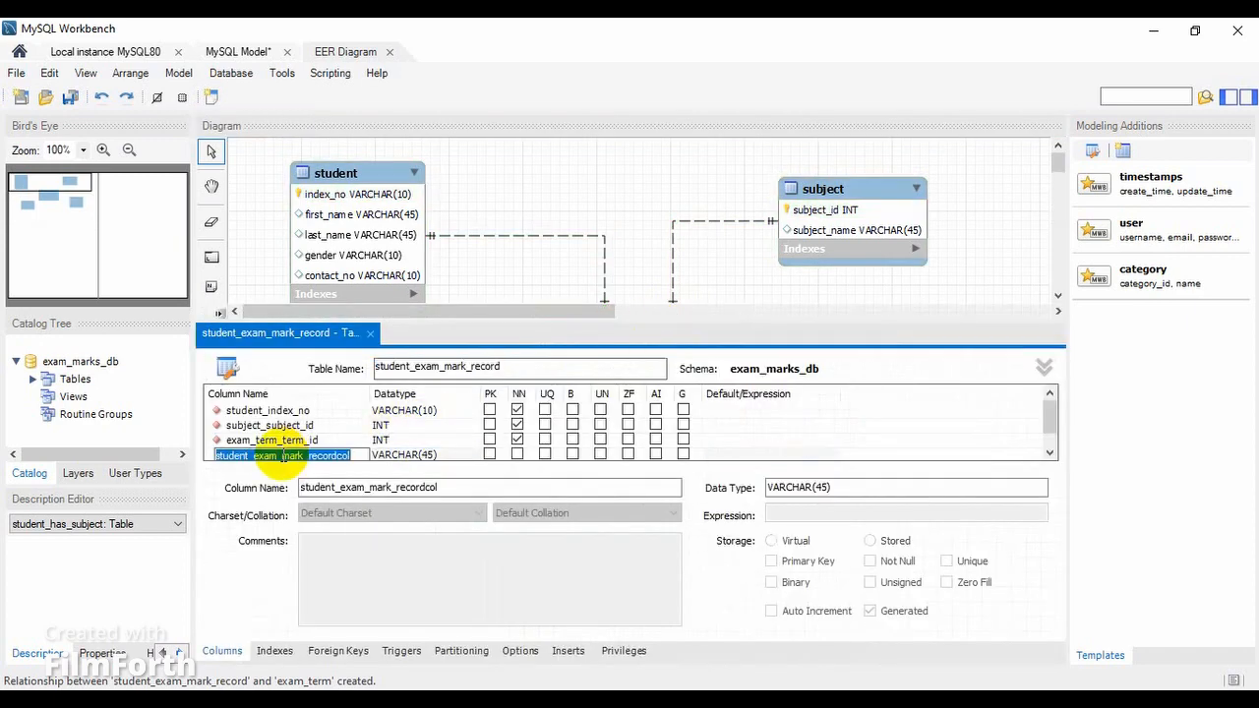
type("mark")
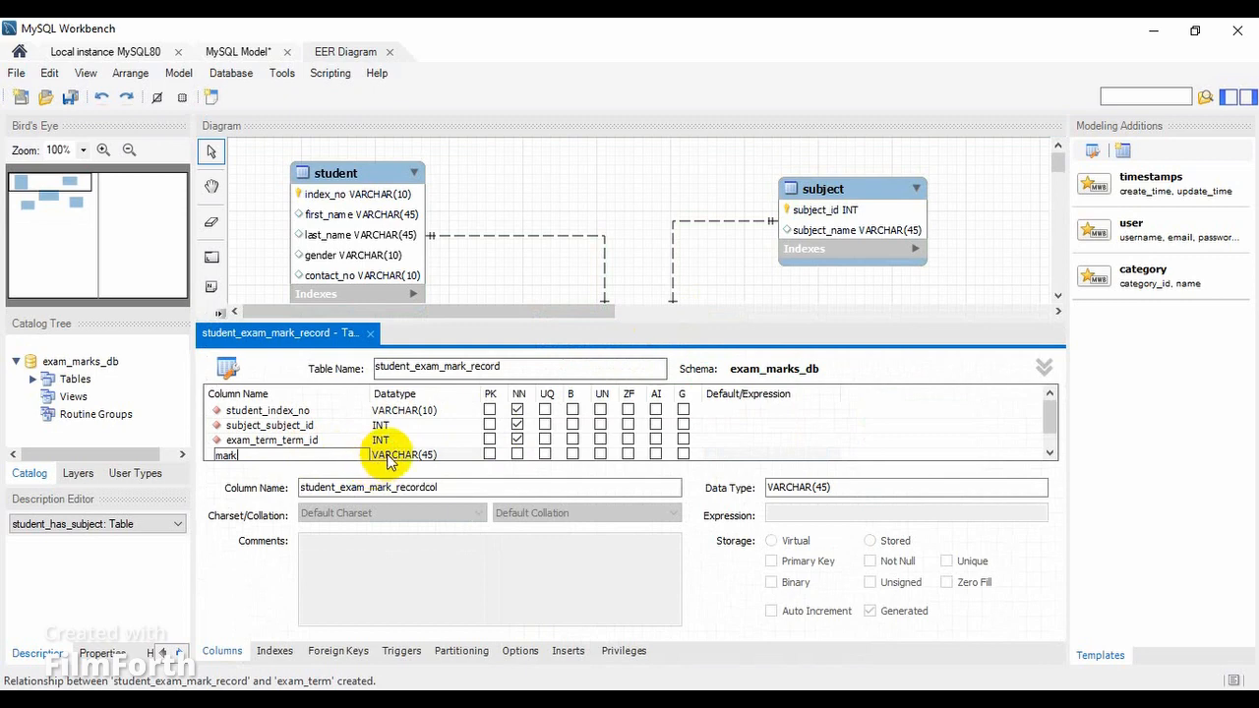
key("Return")
Step: Set the mark column's data type to DOUBLE and close the table editor
left_click(470, 442)
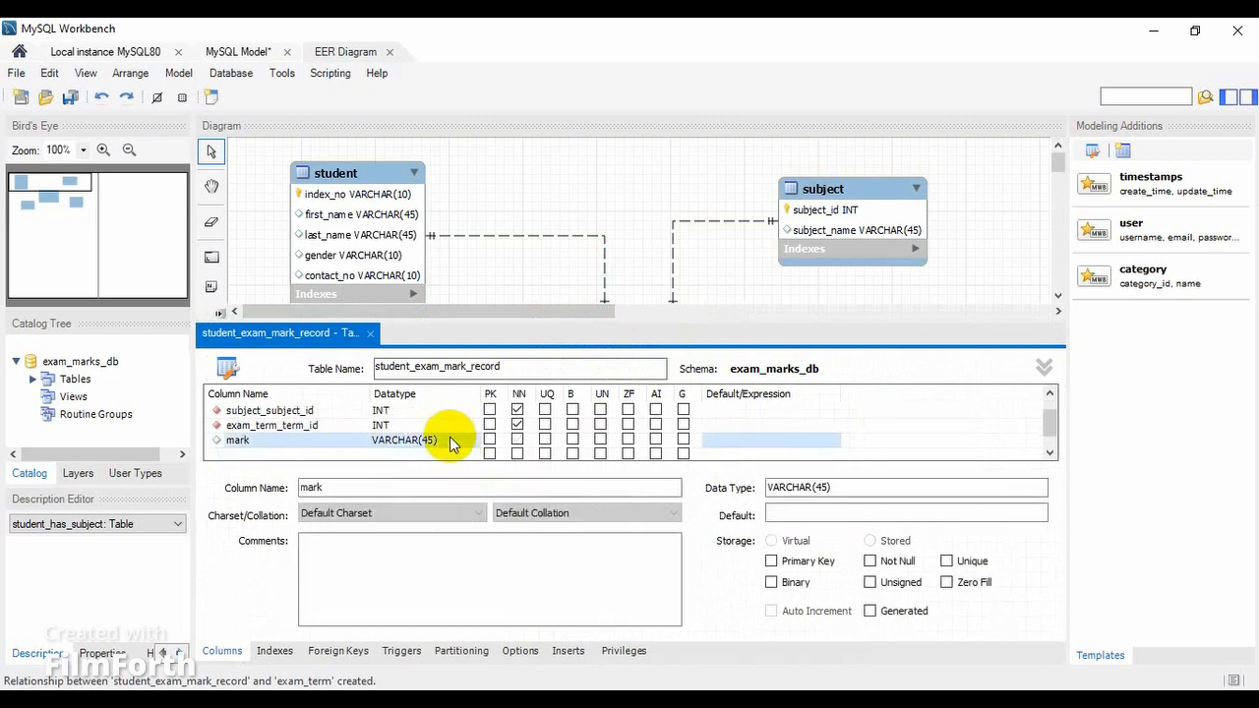
left_click(470, 443)
left_click(472, 442)
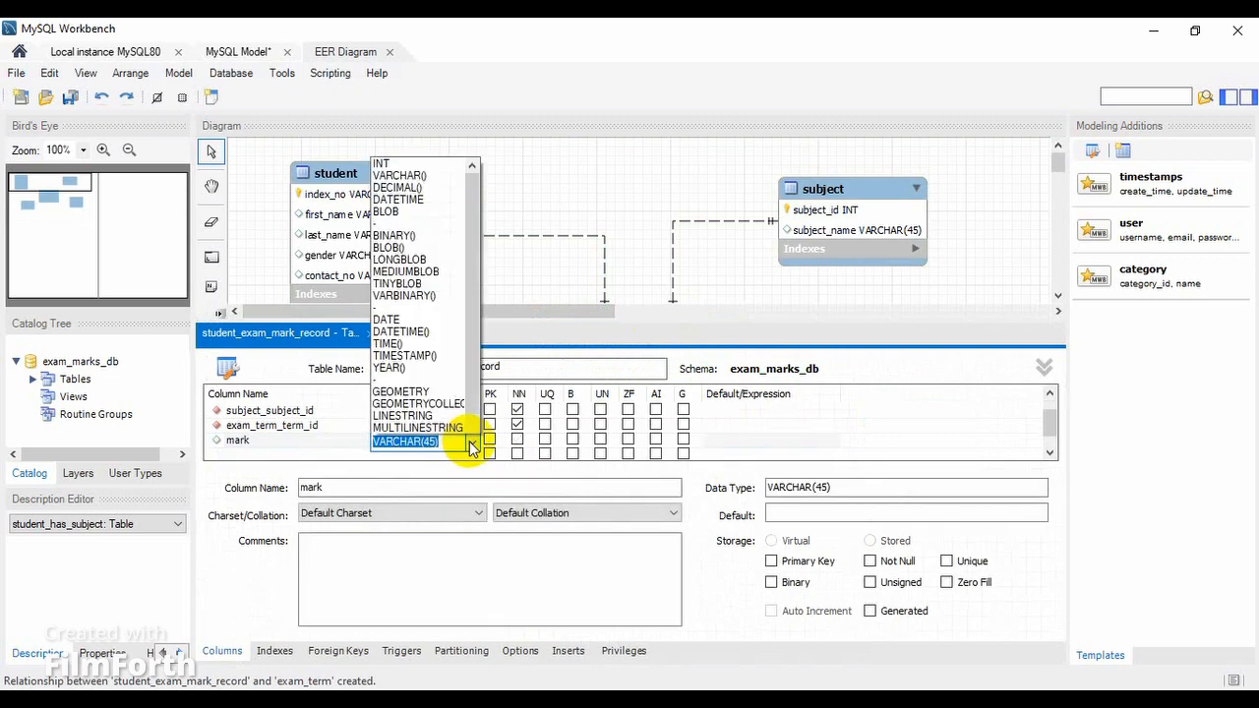
left_click(449, 385)
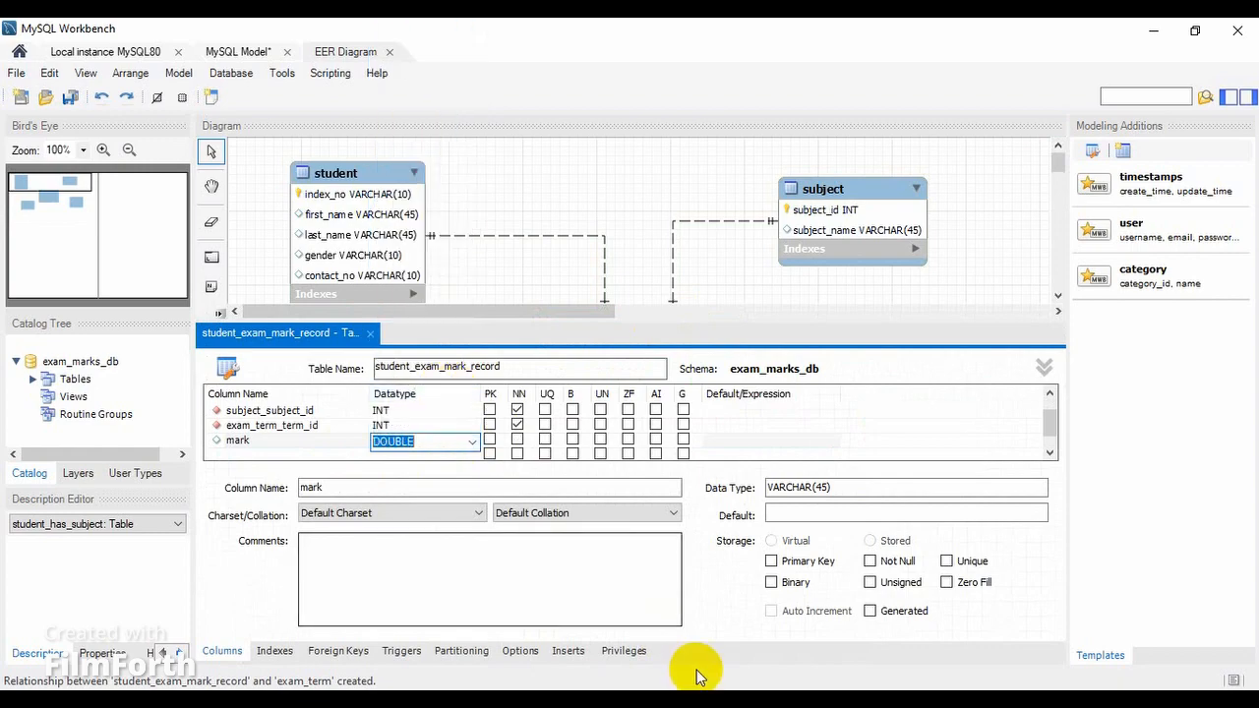
mouse_move(826, 703)
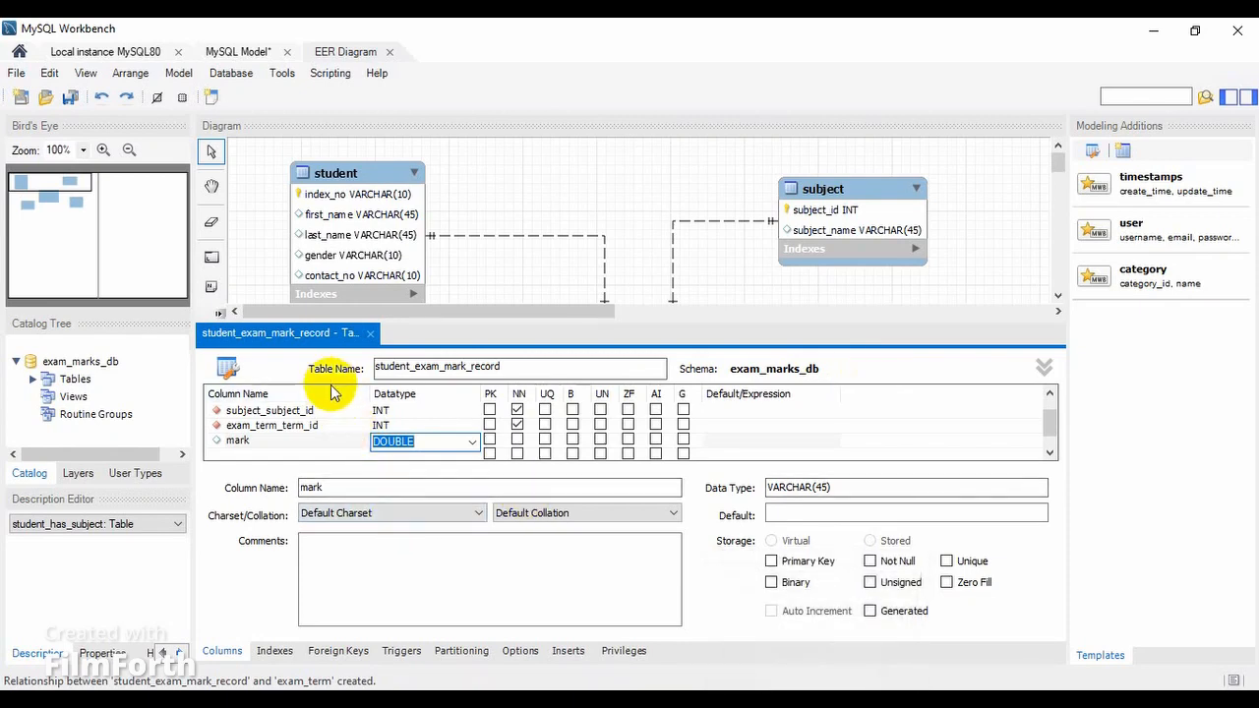
left_click(331, 391)
left_click(370, 334)
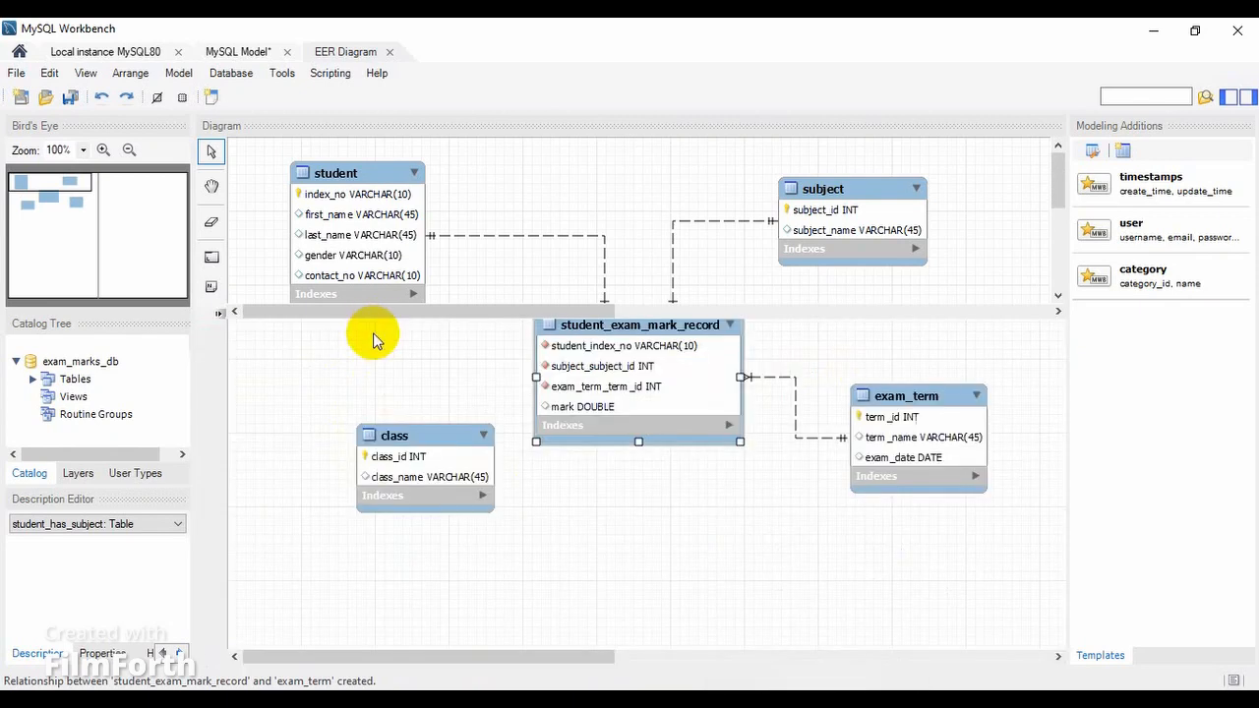
Step: Move the class table farther below student in the diagram and check question 06 in the Question Set 17 PDF
left_click(689, 345)
left_click_drag(418, 437, 364, 480)
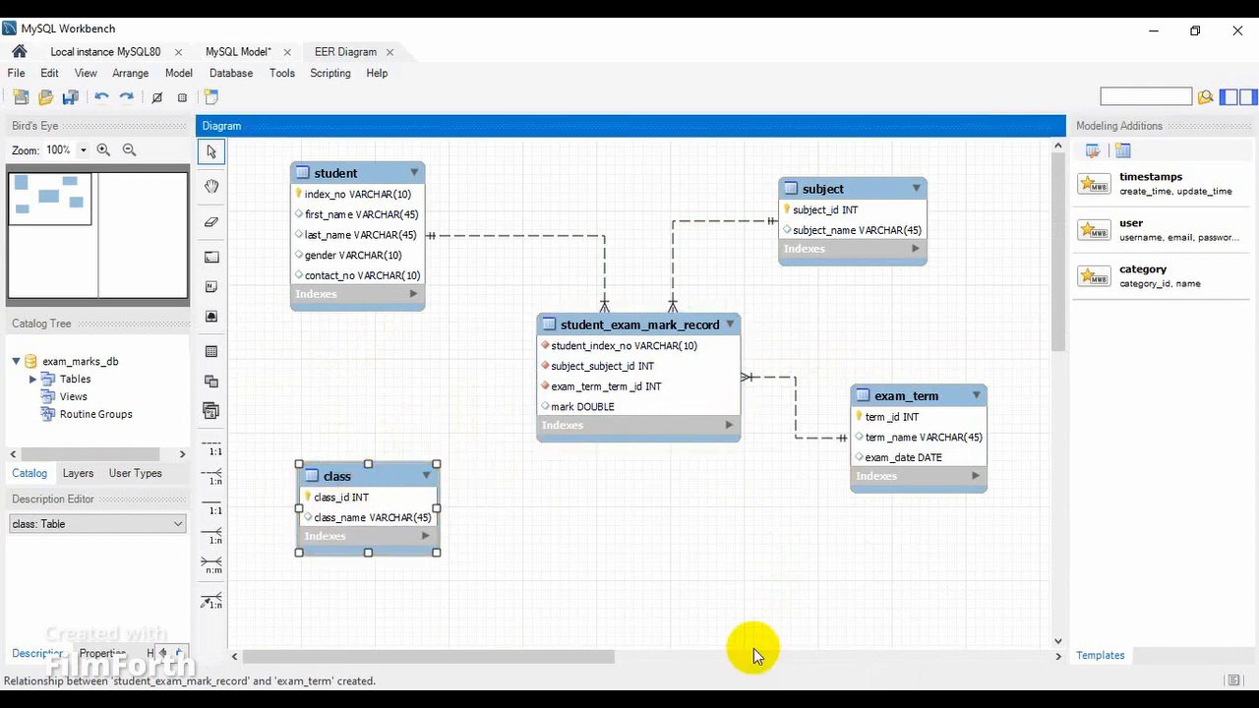
left_click(823, 705)
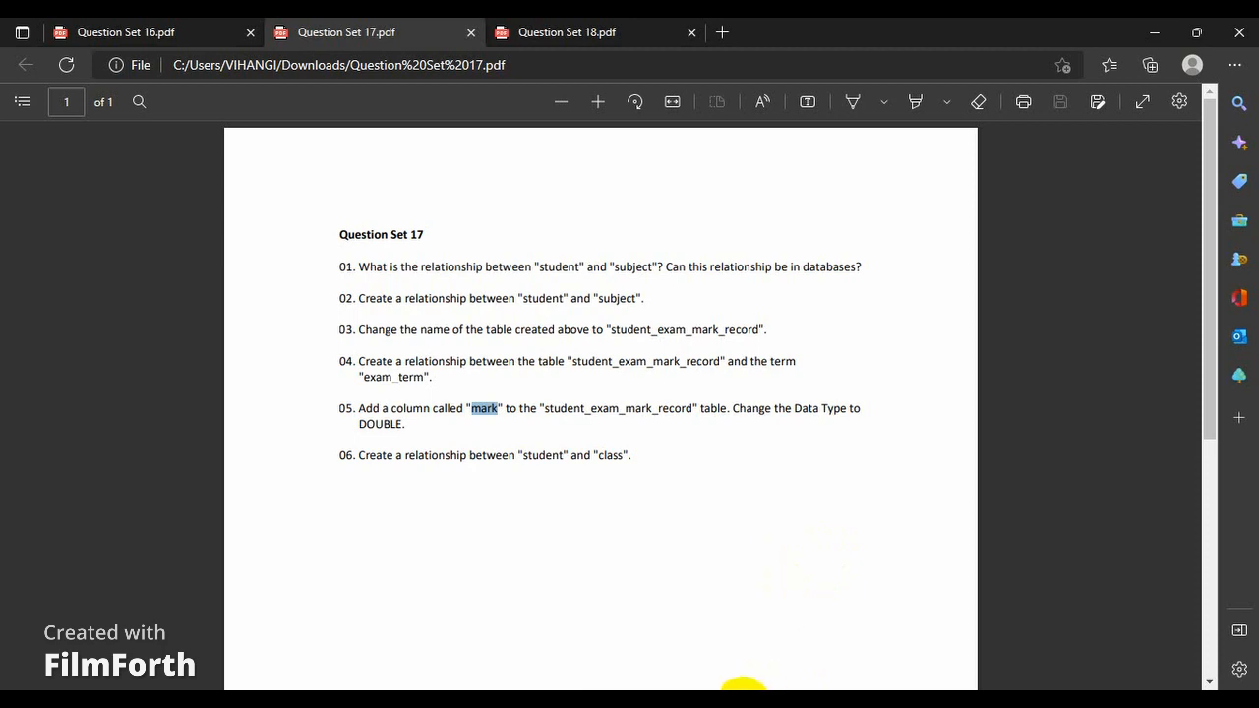
left_click(717, 700)
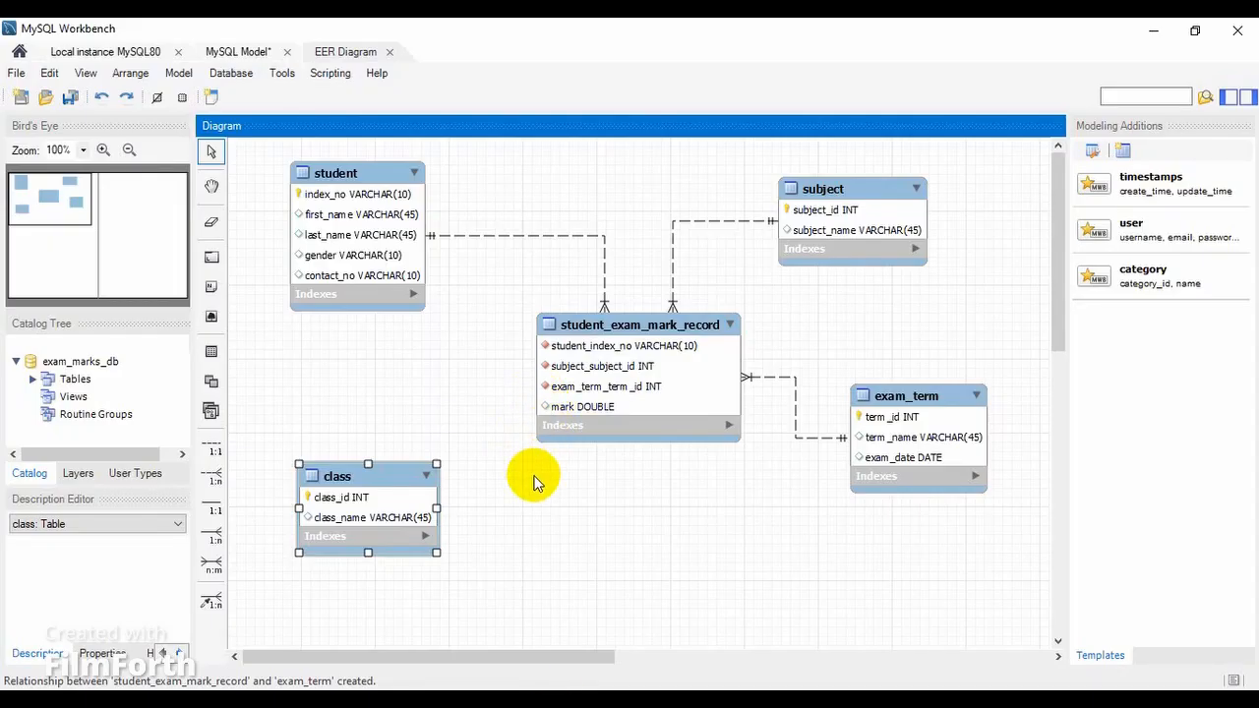
Step: Create a 1:n non-identifying relationship from student to class and shift the class table slightly to the right
left_click(212, 478)
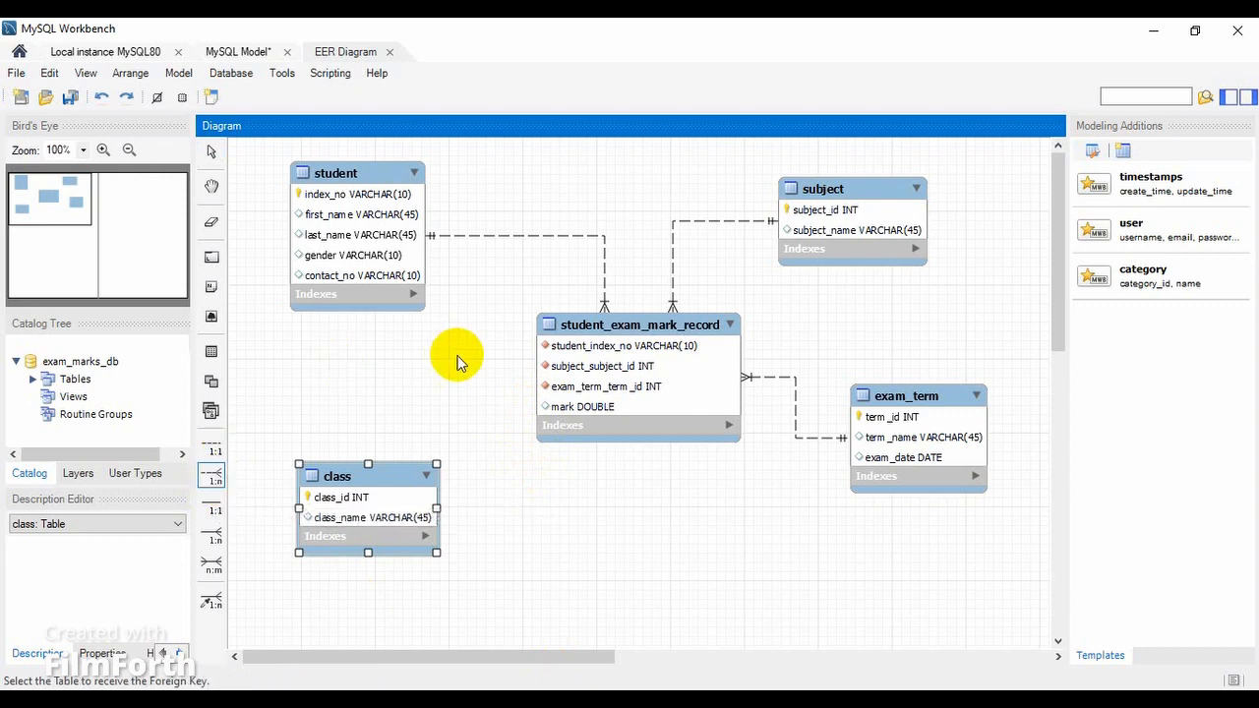
left_click(409, 307)
left_click(370, 513)
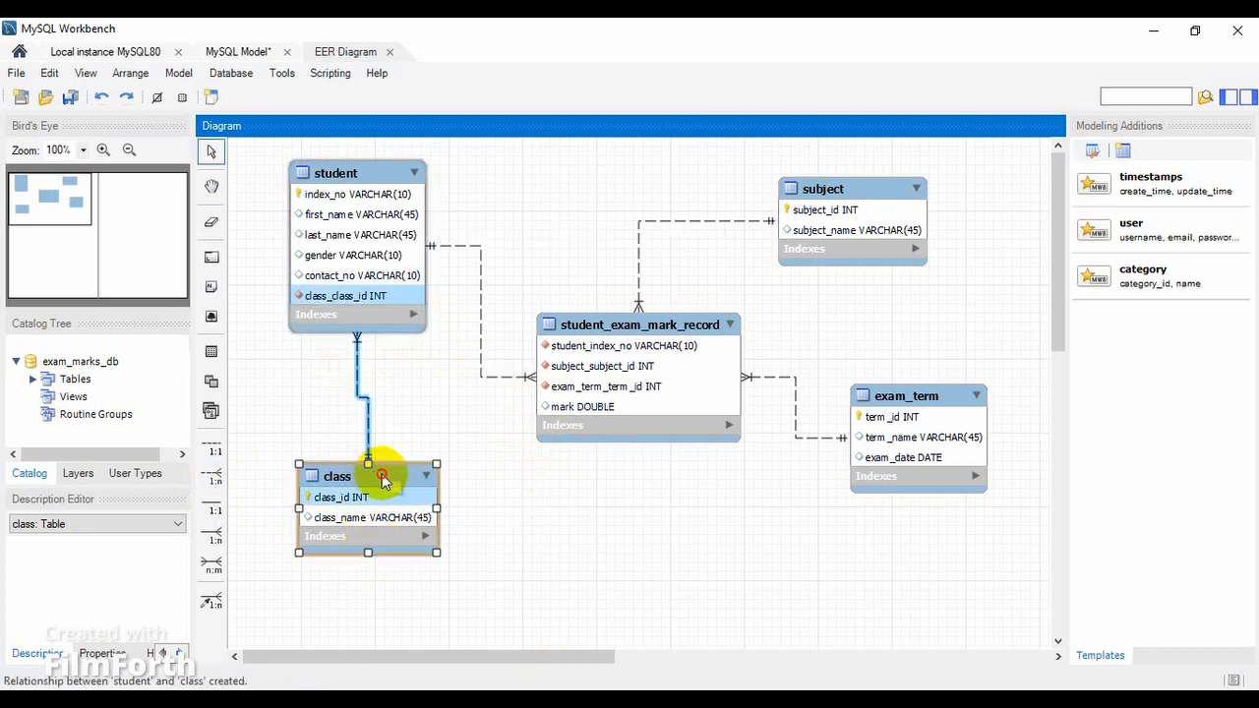
left_click_drag(385, 481, 404, 486)
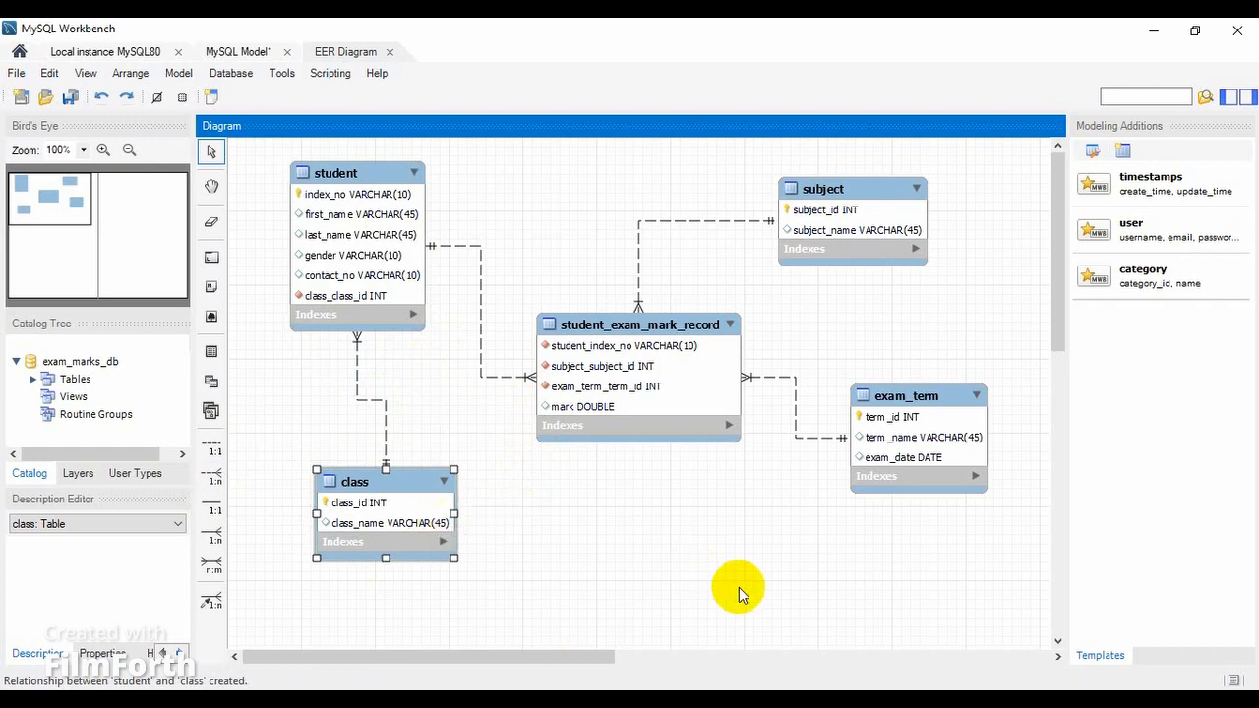
Step: Switch to the Question Set 17 PDF in Edge and review the list of questions
mouse_move(818, 700)
left_click(818, 629)
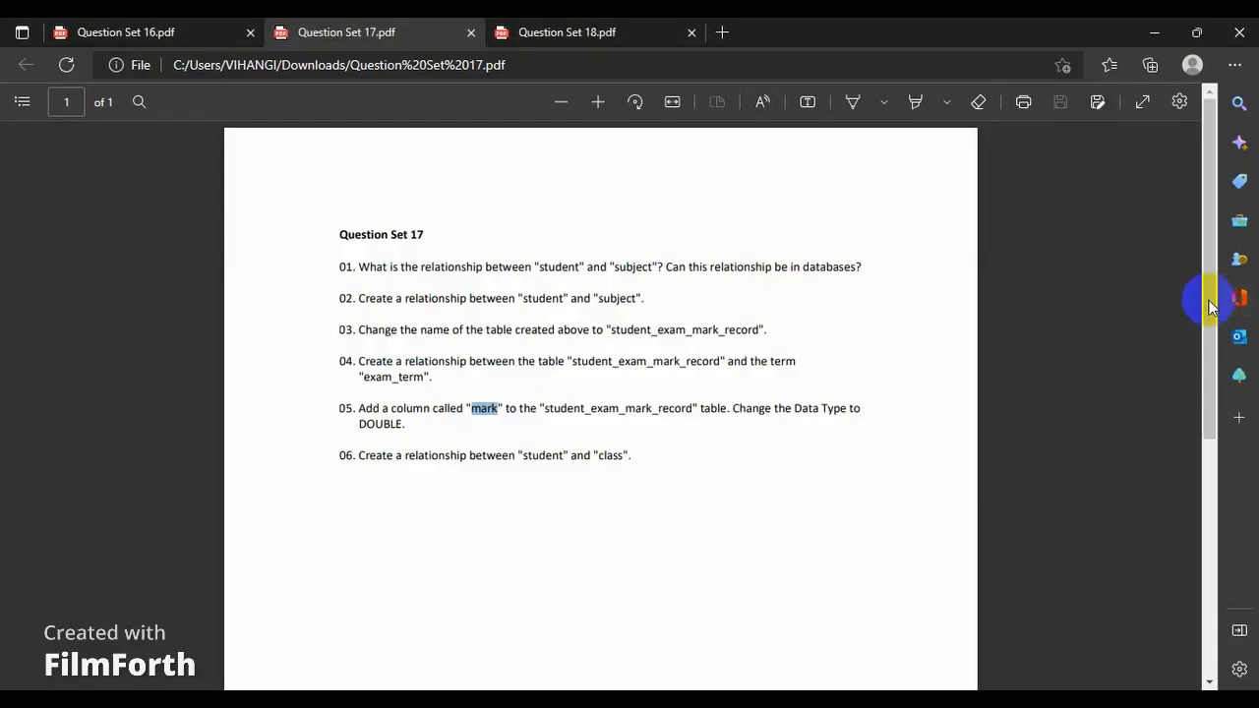
left_click_drag(1203, 337, 1200, 226)
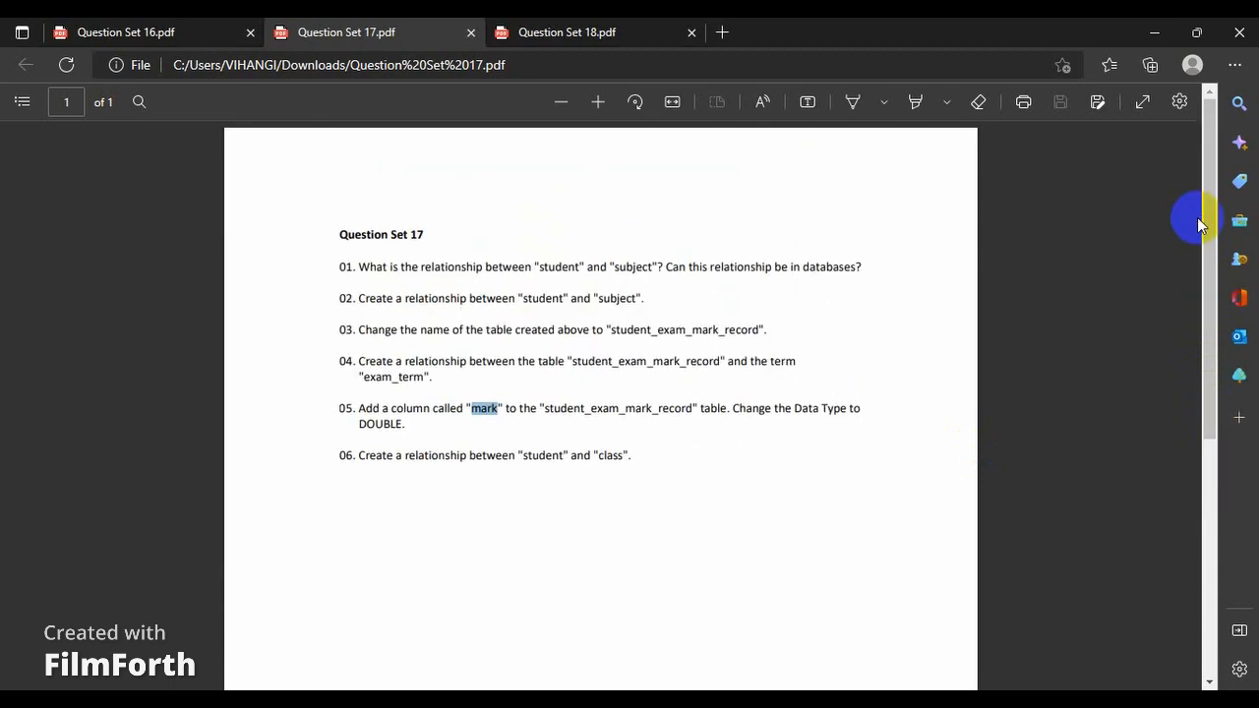